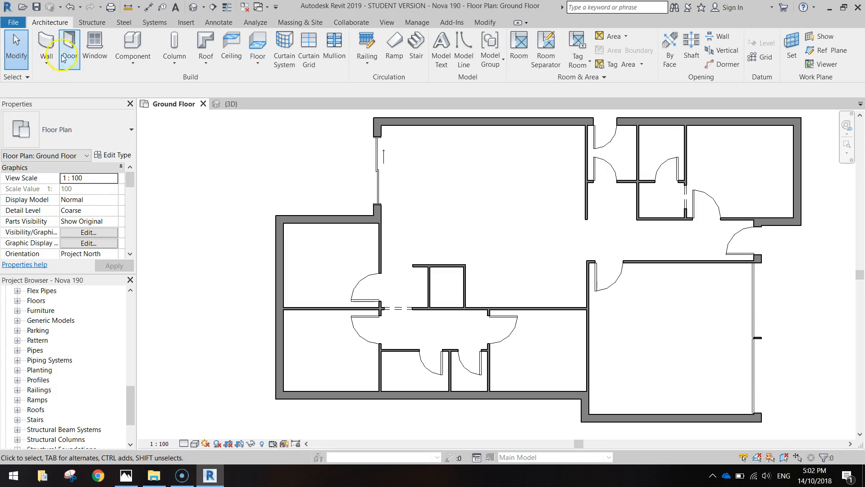
Check the available types for a new window and browse the Australia family library to its Windows folder for loading.
{"action": "left_click", "coordinate": [100, 47]}
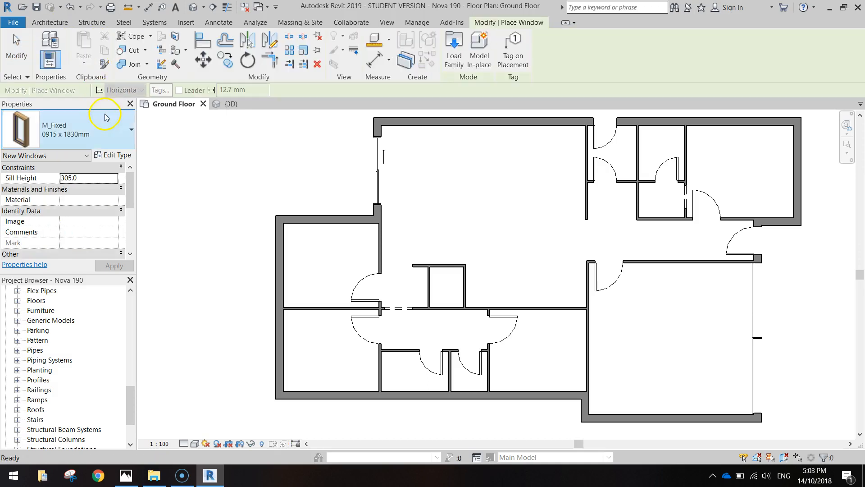
{"action": "left_click", "coordinate": [108, 124]}
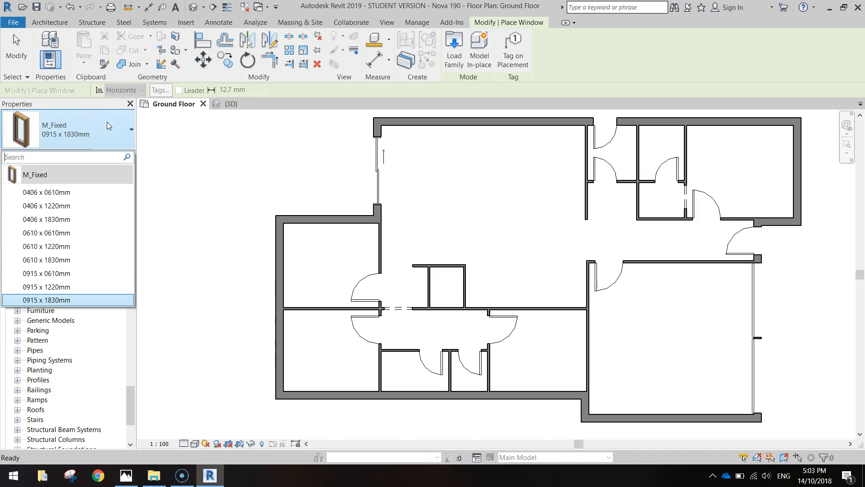
{"action": "left_click", "coordinate": [106, 122]}
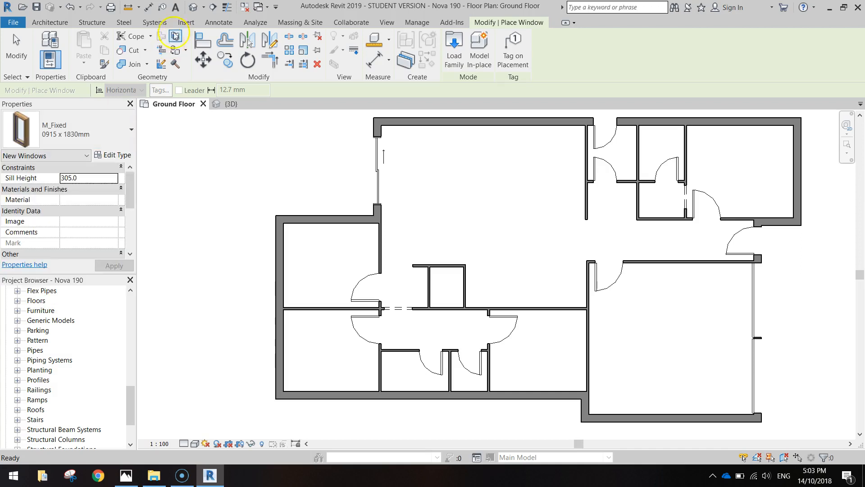
{"action": "left_click", "coordinate": [190, 21]}
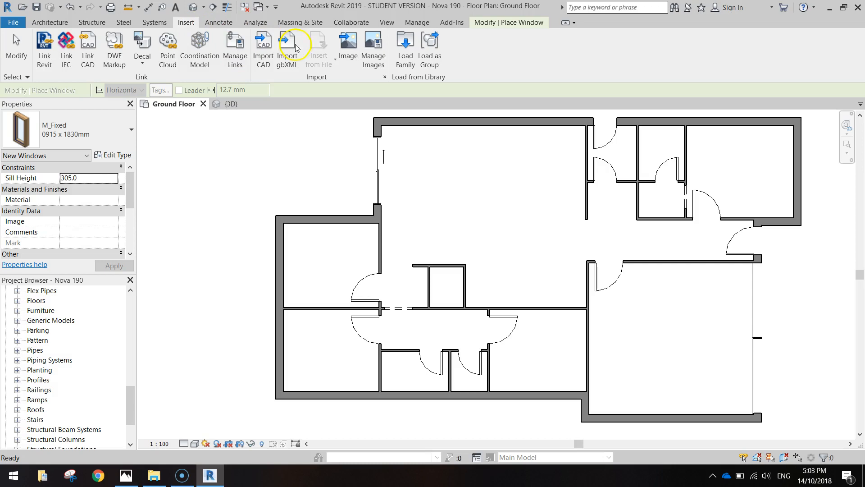
{"action": "left_click", "coordinate": [405, 45]}
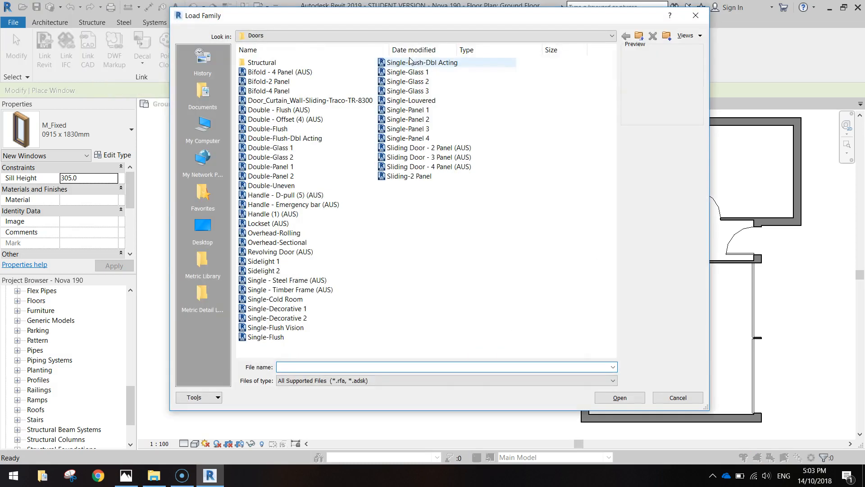
{"action": "left_click", "coordinate": [639, 36]}
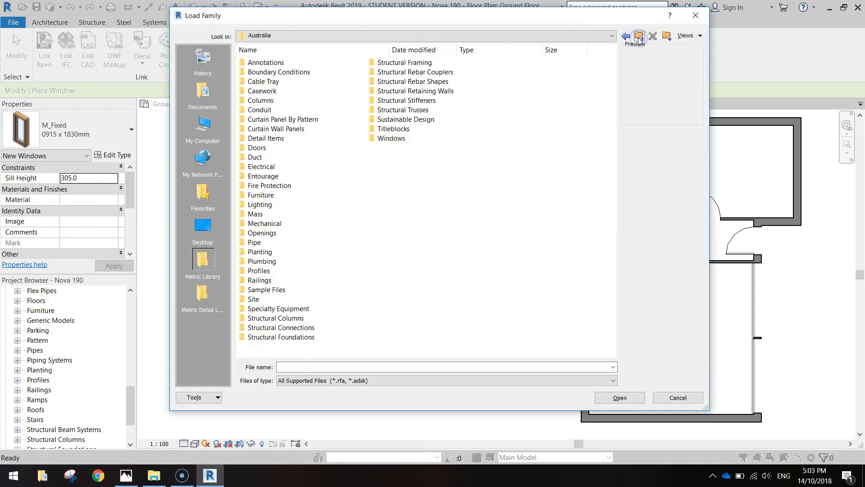
{"action": "double_click", "coordinate": [390, 138]}
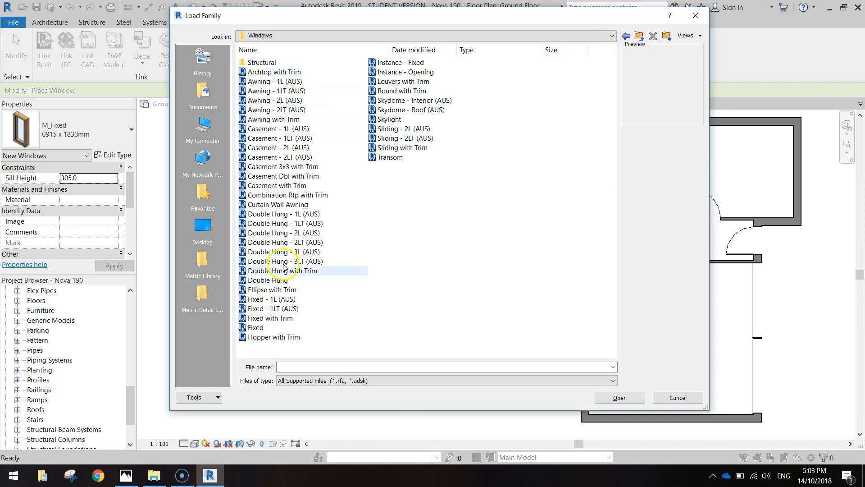
Preview the window families in the Windows folder, from Archtop with Trim through to Transom.
{"action": "left_click", "coordinate": [283, 73]}
{"action": "key", "text": "Down"}
{"action": "key", "text": "Down"}
{"action": "key", "text": "Down"}
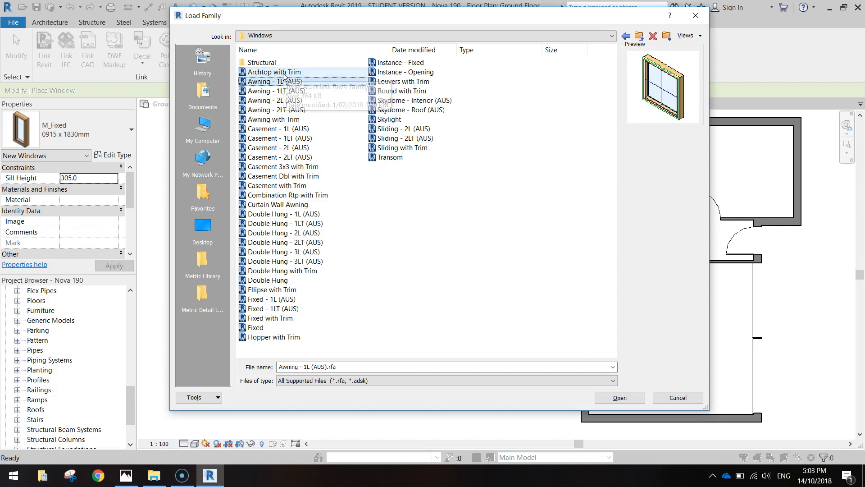
{"action": "key", "text": "Down"}
{"action": "key", "text": "Down"}
{"action": "key", "text": "Down"}
{"action": "key", "text": "Down"}
{"action": "key", "text": "Down"}
{"action": "key", "text": "Down"}
{"action": "key", "text": "Down"}
{"action": "key", "text": "Down"}
{"action": "key", "text": "Down"}
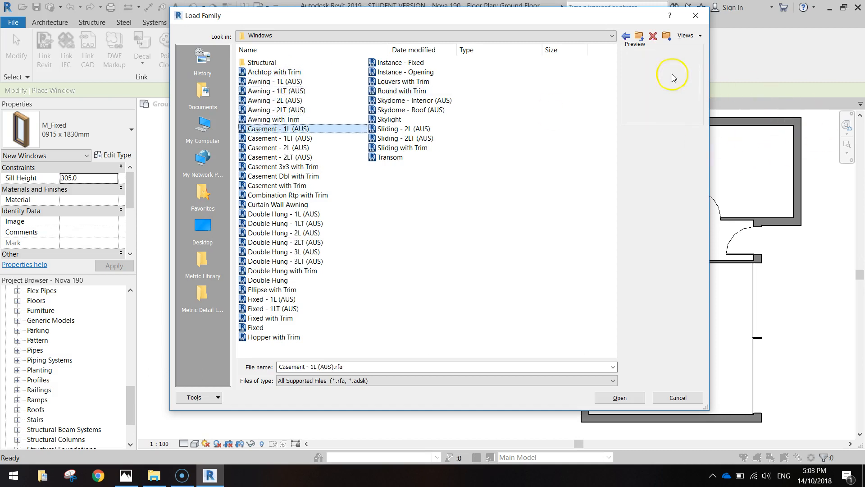
{"action": "key", "text": "Down"}
{"action": "key", "text": "Down"}
{"action": "key", "text": "Down"}
{"action": "key", "text": "Down"}
{"action": "key", "text": "Down"}
{"action": "key", "text": "Down"}
{"action": "key", "text": "Down"}
{"action": "key", "text": "Down"}
{"action": "key", "text": "Down"}
{"action": "key", "text": "Down"}
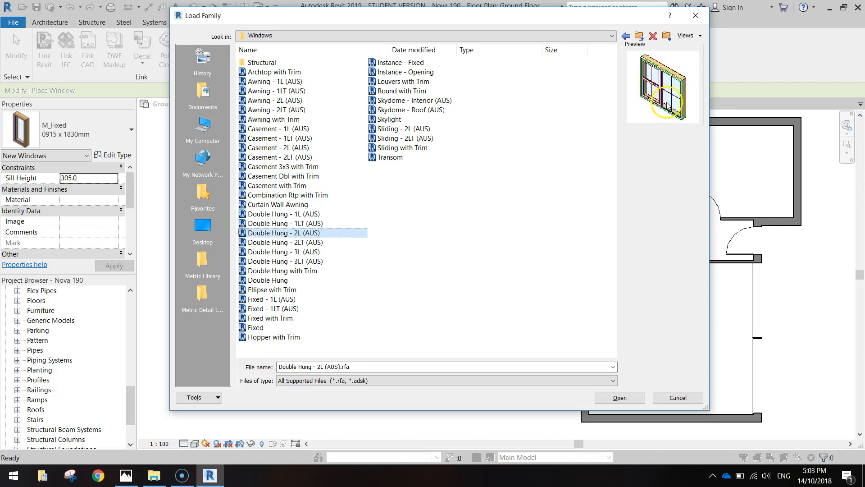
{"action": "key", "text": "Down"}
{"action": "key", "text": "Down"}
{"action": "key", "text": "Down"}
{"action": "key", "text": "Down"}
{"action": "key", "text": "Down"}
{"action": "key", "text": "Down"}
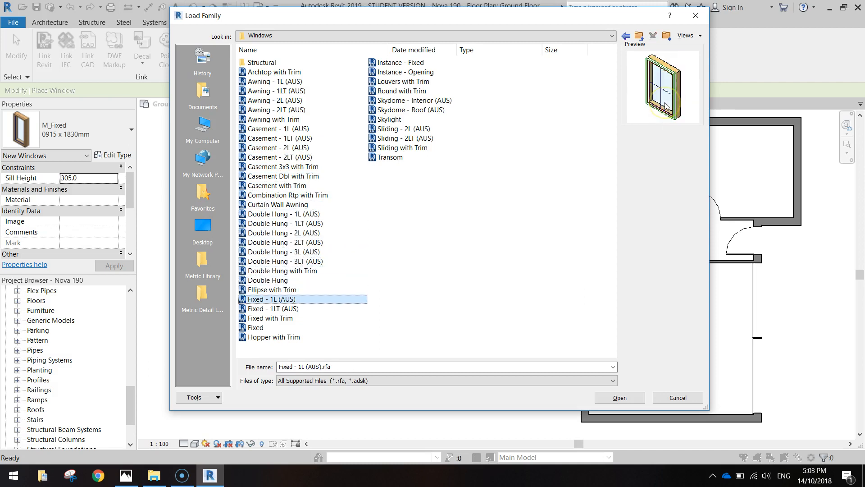
{"action": "key", "text": "Down"}
{"action": "key", "text": "Down"}
{"action": "key", "text": "Down"}
{"action": "key", "text": "Down"}
{"action": "key", "text": "Down"}
{"action": "key", "text": "Down"}
{"action": "key", "text": "Down"}
{"action": "key", "text": "Down"}
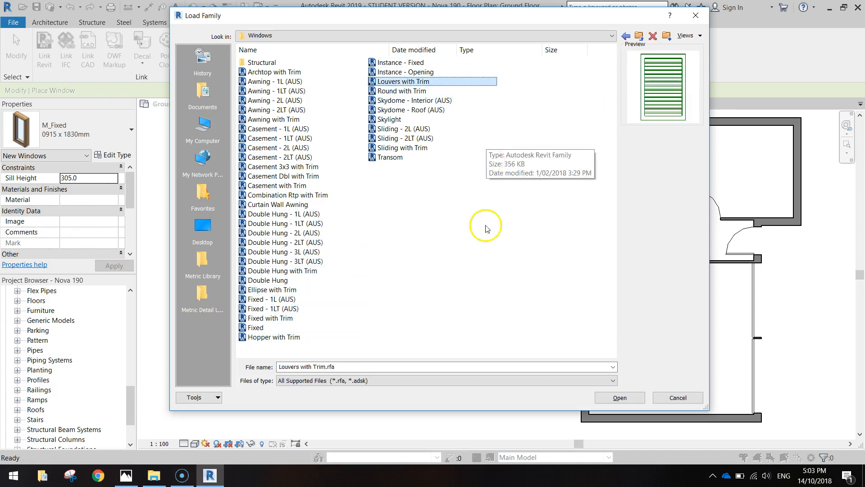
{"action": "key", "text": "Down"}
{"action": "key", "text": "Down"}
{"action": "key", "text": "Down"}
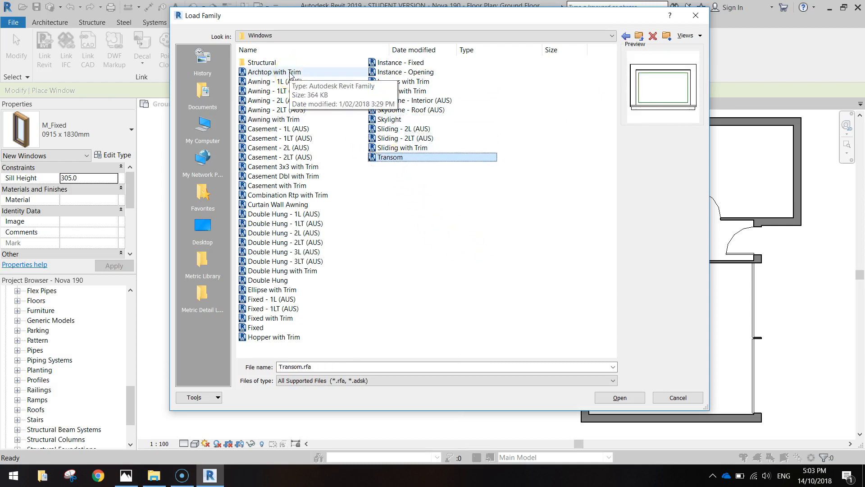
Compare the previews of the casement and double hung window families.
{"action": "left_click", "coordinate": [315, 157]}
{"action": "left_click", "coordinate": [287, 129]}
{"action": "key", "text": "Down"}
{"action": "key", "text": "Down"}
{"action": "key", "text": "Down"}
{"action": "key", "text": "Down"}
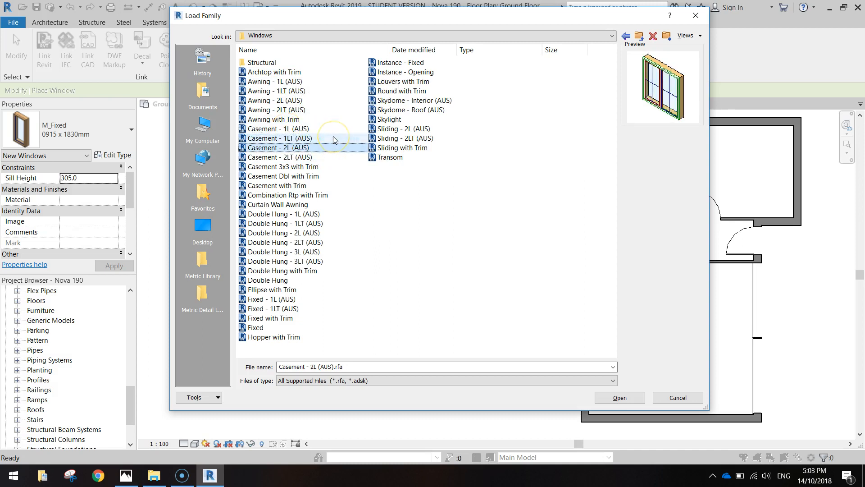
{"action": "key", "text": "Up"}
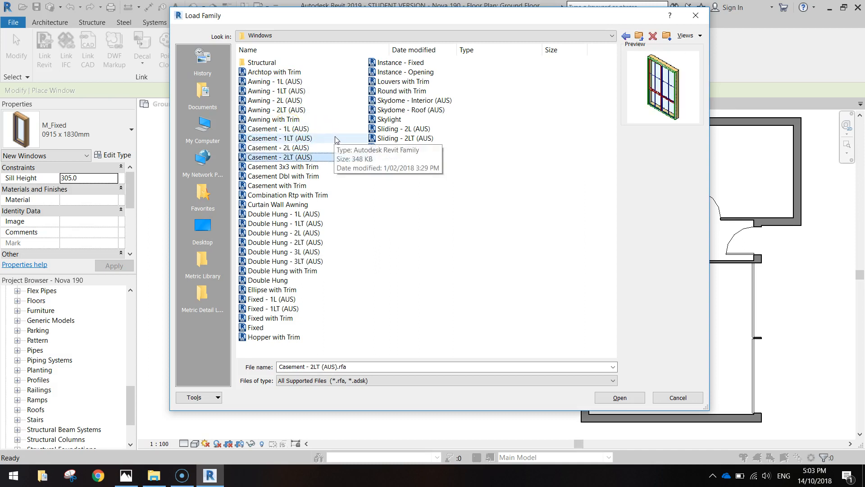
{"action": "key", "text": "Down"}
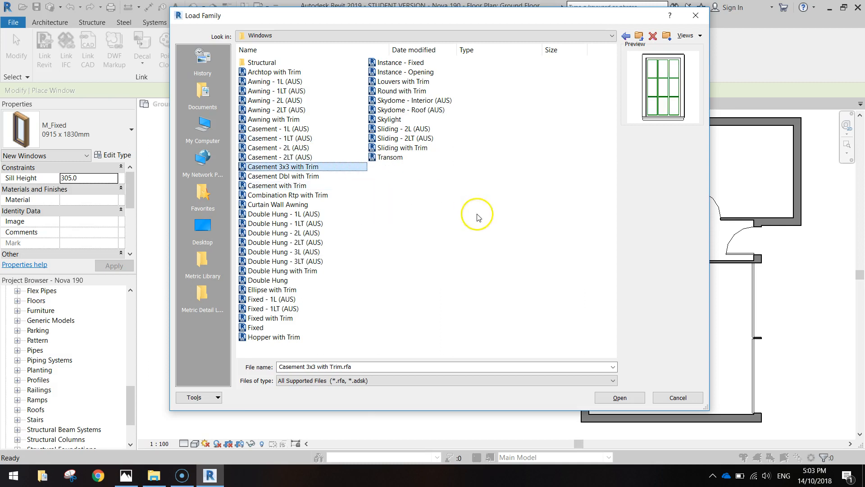
{"action": "key", "text": "Down"}
{"action": "key", "text": "Down"}
{"action": "key", "text": "Down"}
{"action": "key", "text": "Down"}
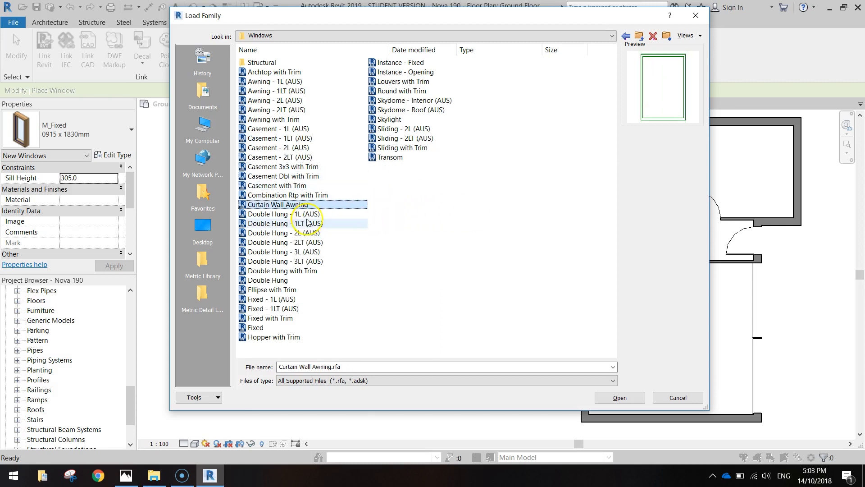
{"action": "key", "text": "Down"}
{"action": "key", "text": "Down"}
{"action": "key", "text": "Down"}
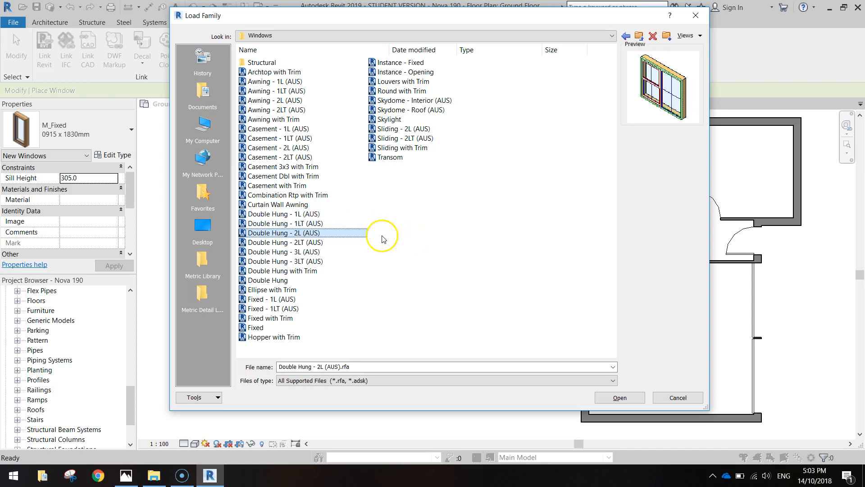
Load the Double Hung - 2L (AUS) window family, accepting the type dialog without selecting a listed type.
{"action": "left_click", "coordinate": [295, 242]}
{"action": "left_click", "coordinate": [293, 233]}
{"action": "left_click", "coordinate": [308, 234]}
{"action": "left_click", "coordinate": [611, 397]}
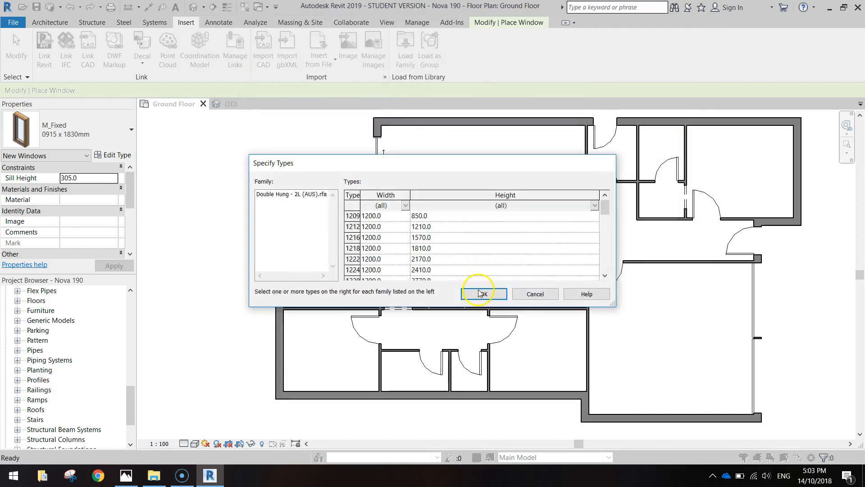
{"action": "left_click", "coordinate": [481, 293]}
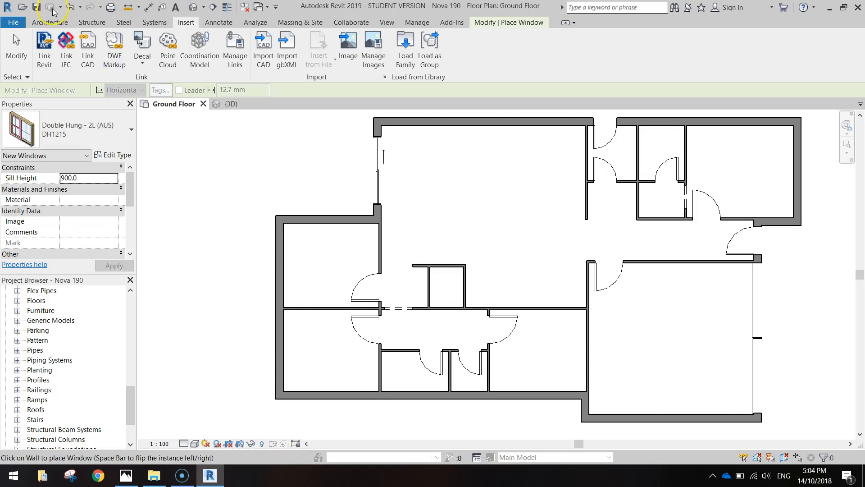
Place DH1215 windows centred in the left outer wall of both left-wing rooms and the lower wall of the room beside the garage.
{"action": "left_click", "coordinate": [53, 23]}
{"action": "left_click", "coordinate": [95, 47]}
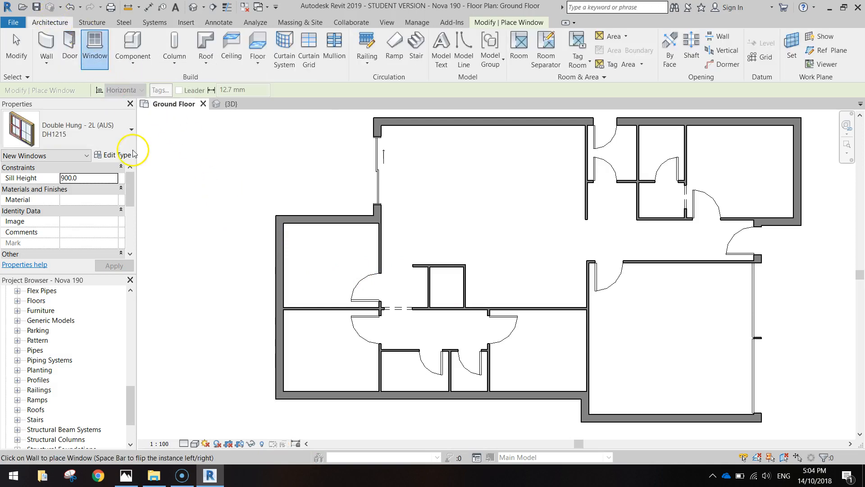
{"action": "left_click", "coordinate": [131, 147]}
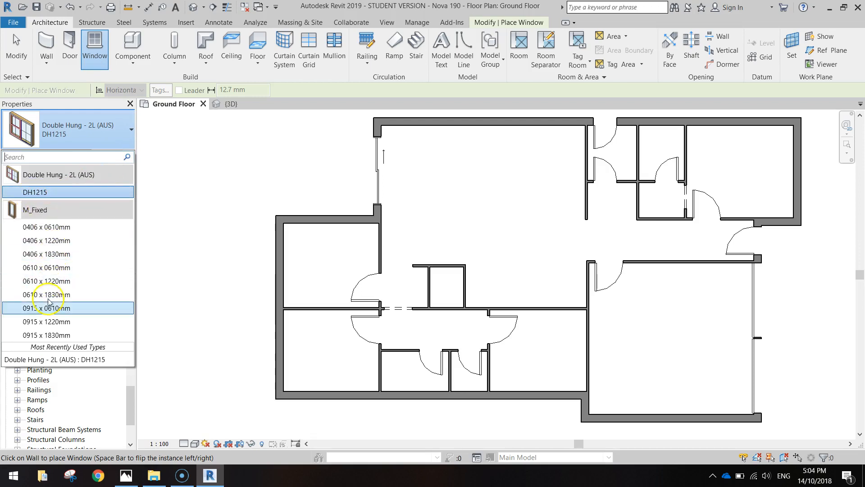
{"action": "left_click", "coordinate": [44, 190]}
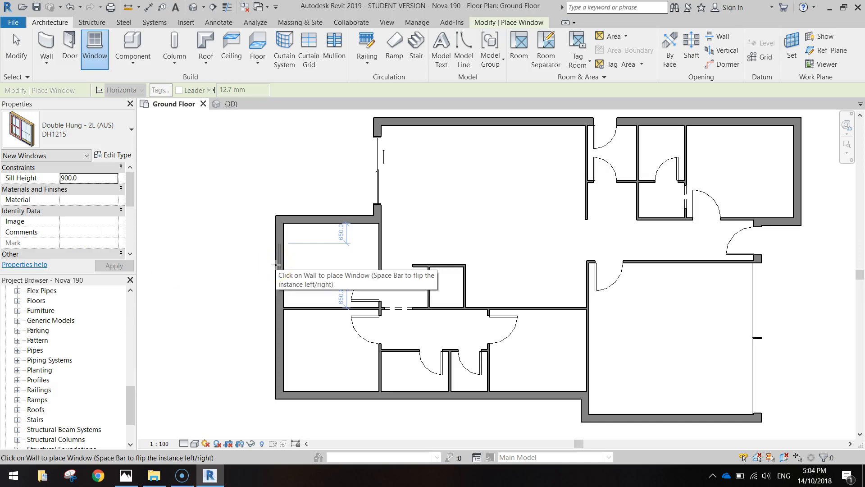
{"action": "left_click", "coordinate": [277, 265]}
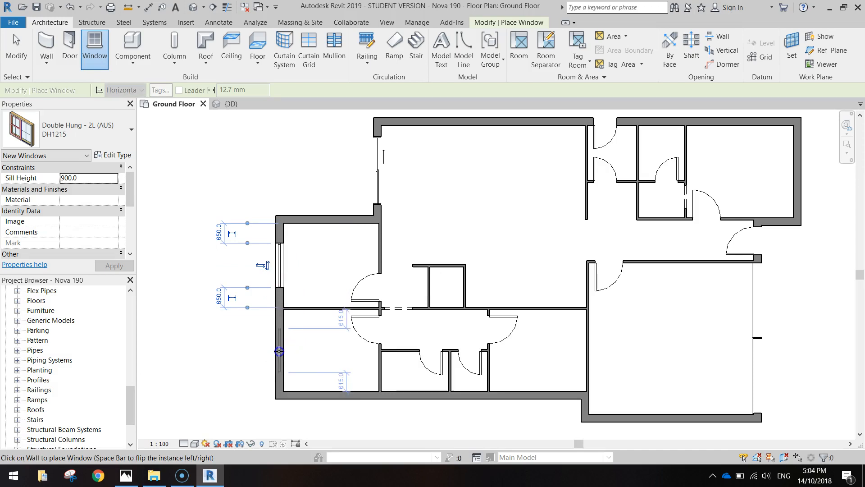
{"action": "left_click", "coordinate": [279, 351]}
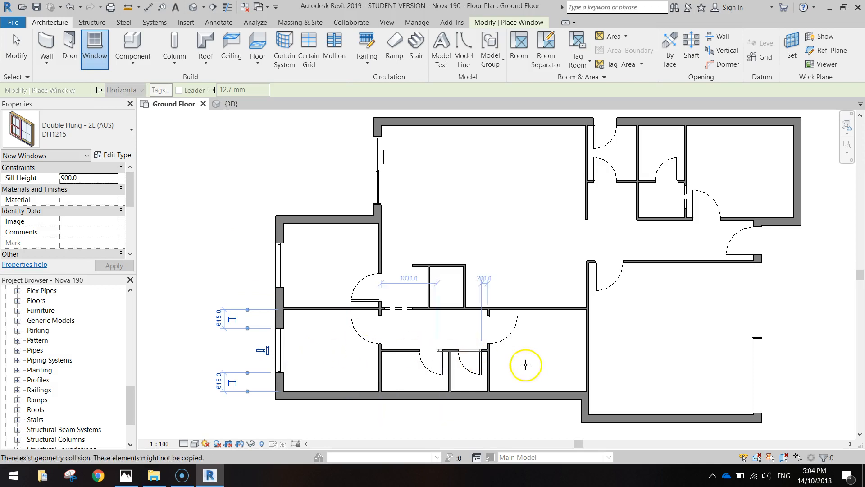
{"action": "middle_click_drag", "start_coordinate": [537, 393], "coordinate": [526, 340]}
{"action": "left_click", "coordinate": [524, 339]}
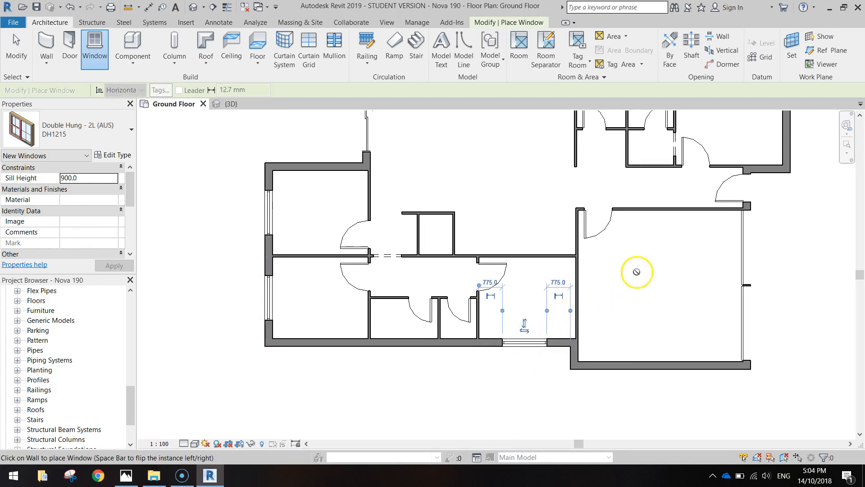
Try to place a DH1215 window in the right outer wall of the upper-right room.
{"action": "middle_click_drag", "start_coordinate": [793, 190], "coordinate": [581, 343]}
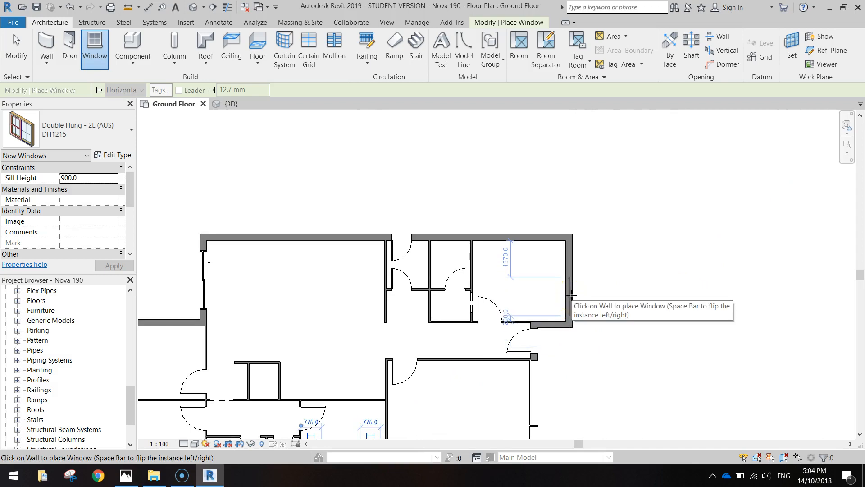
{"action": "left_click", "coordinate": [571, 296]}
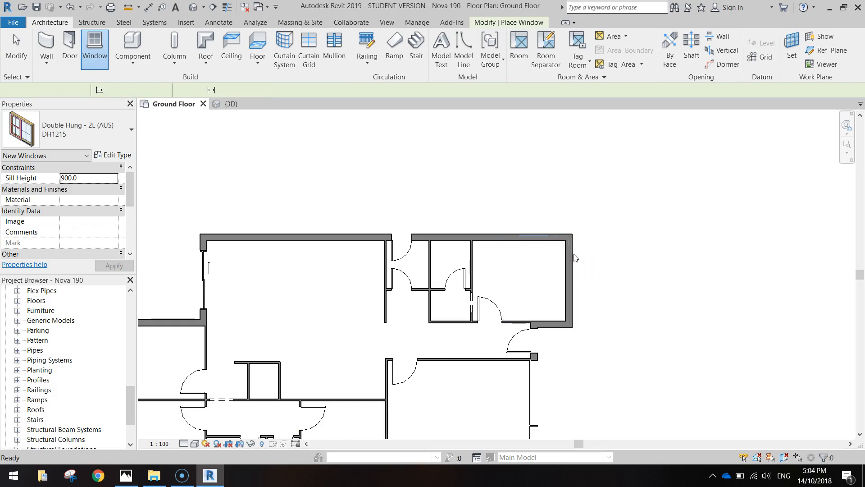
{"action": "left_click", "coordinate": [573, 272]}
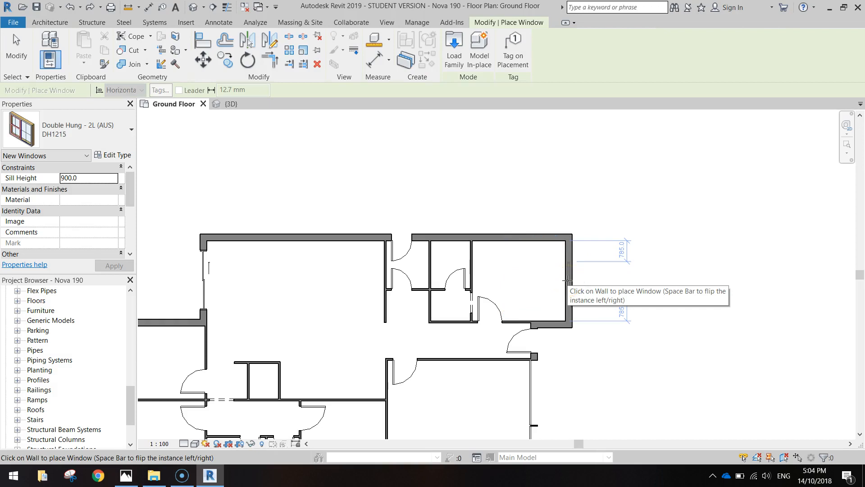
Place three DH1215 windows along the upper outer wall of the large living area.
{"action": "left_click", "coordinate": [239, 237]}
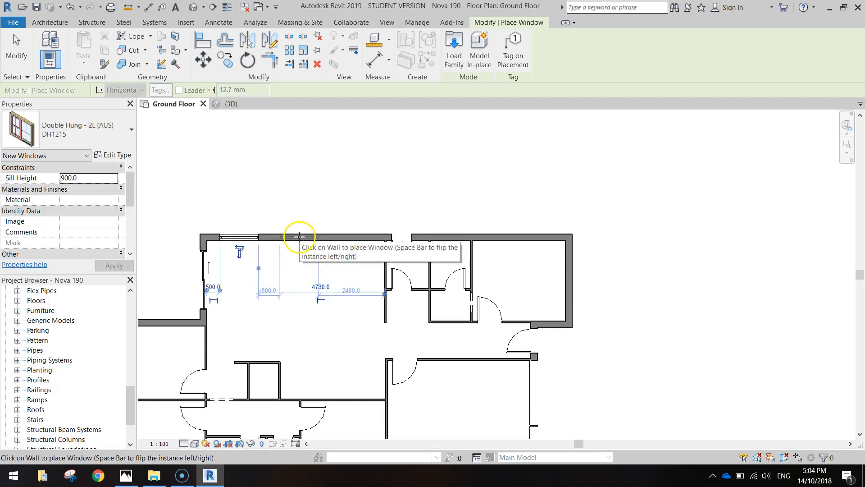
{"action": "left_click", "coordinate": [329, 235]}
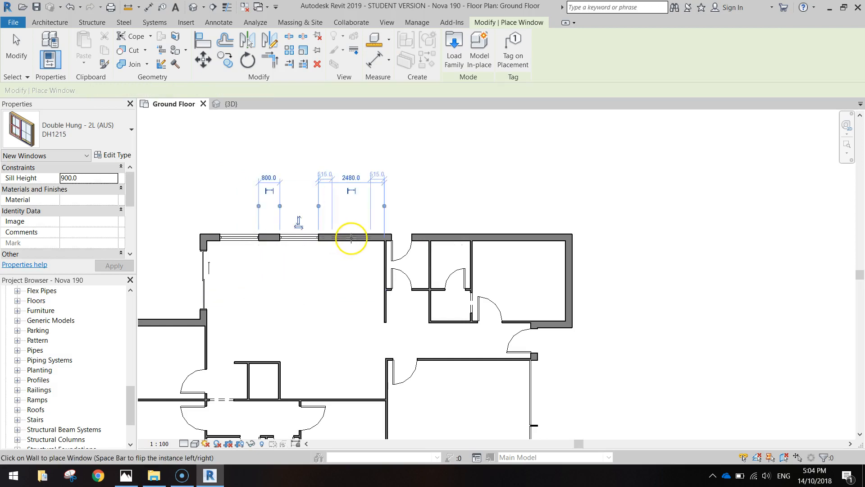
{"action": "left_click", "coordinate": [353, 237]}
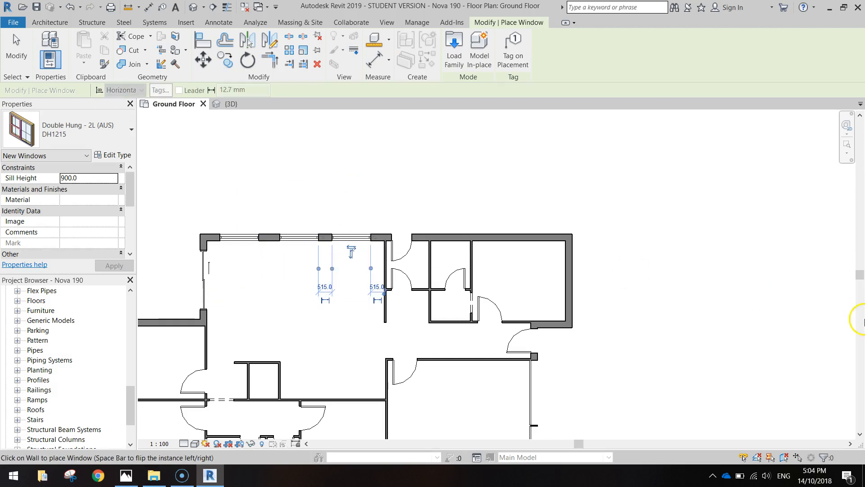
Shift the middle of the three upper-wall windows slightly left to even out the gaps on both sides.
{"action": "left_click", "coordinate": [16, 47]}
{"action": "left_click", "coordinate": [297, 244]}
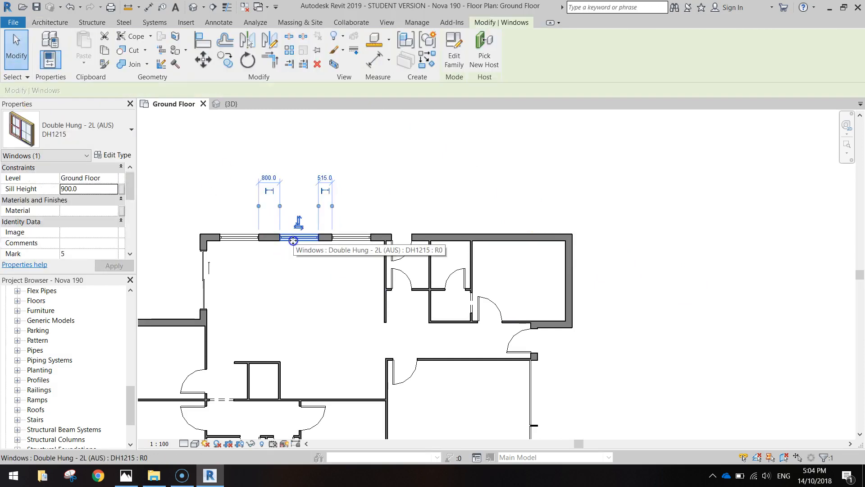
{"action": "left_click_drag", "start_coordinate": [283, 240], "coordinate": [295, 242]}
{"action": "left_click", "coordinate": [309, 288]}
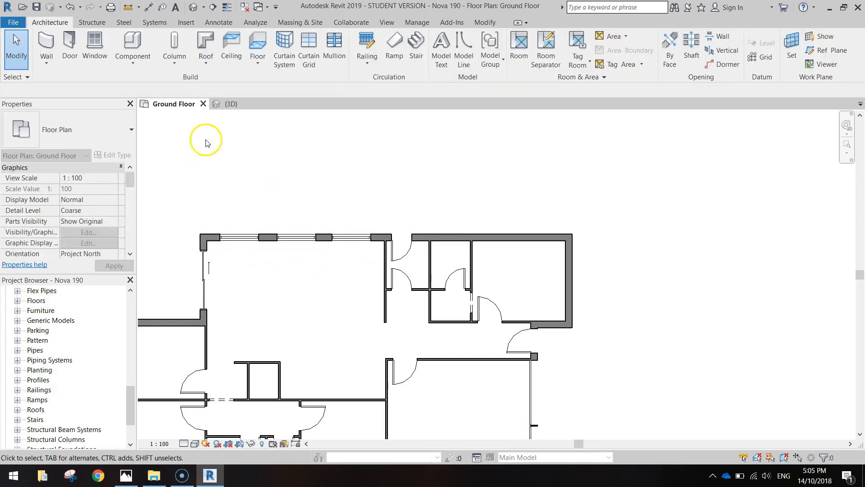
In the 3D view, nudge the middle and corner-side windows of the rear wall's group of three to gaps of about 700 mm.
{"action": "left_click", "coordinate": [223, 105]}
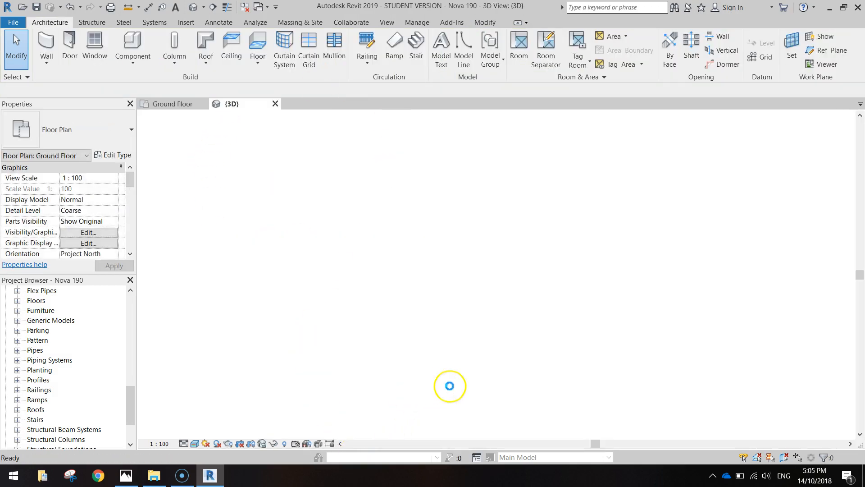
{"action": "middle_click_drag", "start_coordinate": [498, 407], "coordinate": [650, 301]}
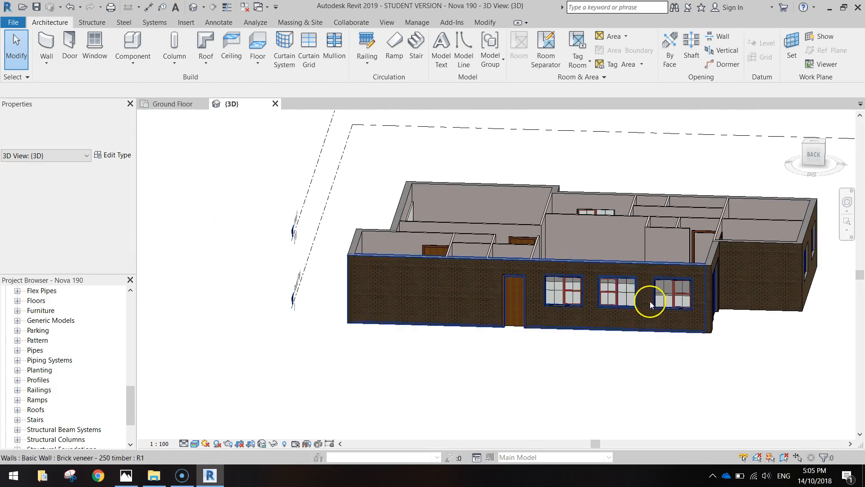
{"action": "left_click", "coordinate": [626, 298]}
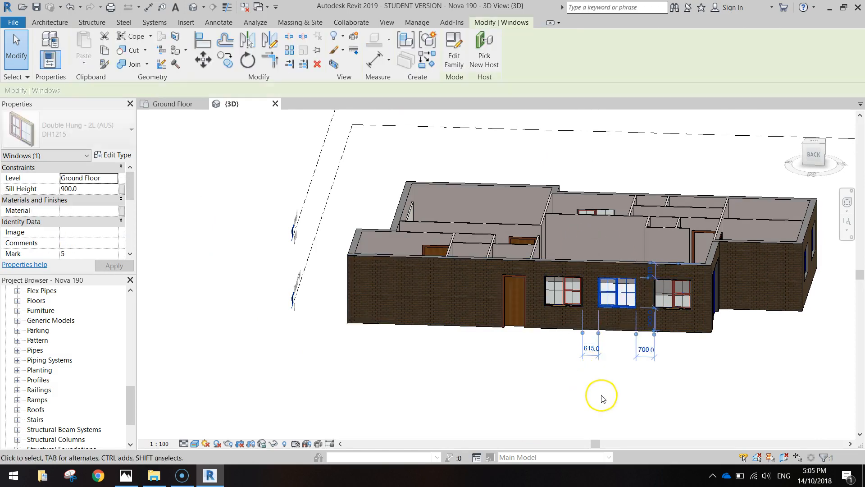
{"action": "key", "text": "Right"}
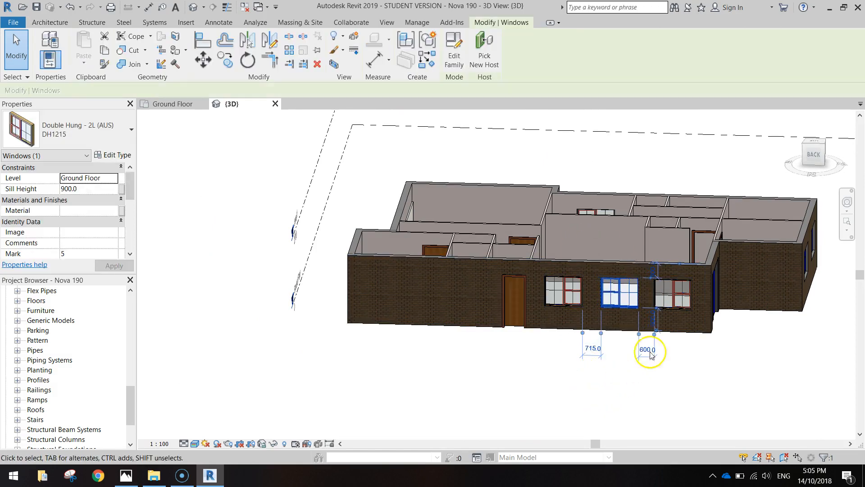
{"action": "left_click", "coordinate": [673, 295]}
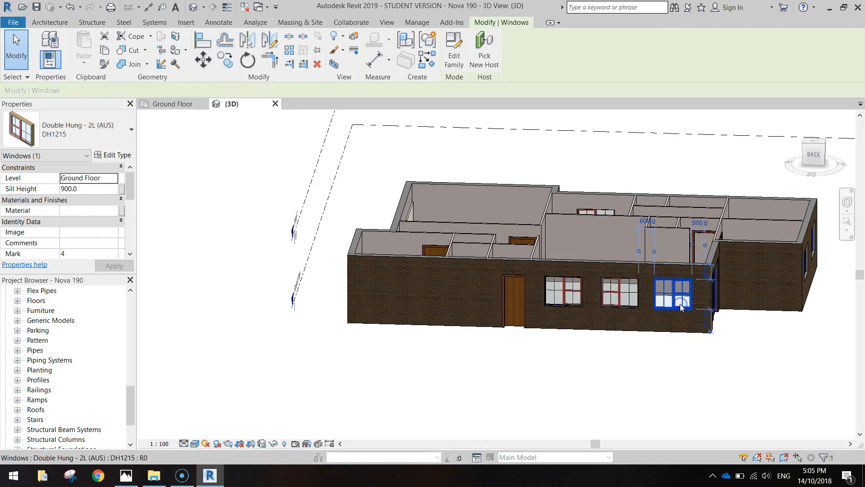
{"action": "left_click", "coordinate": [628, 312]}
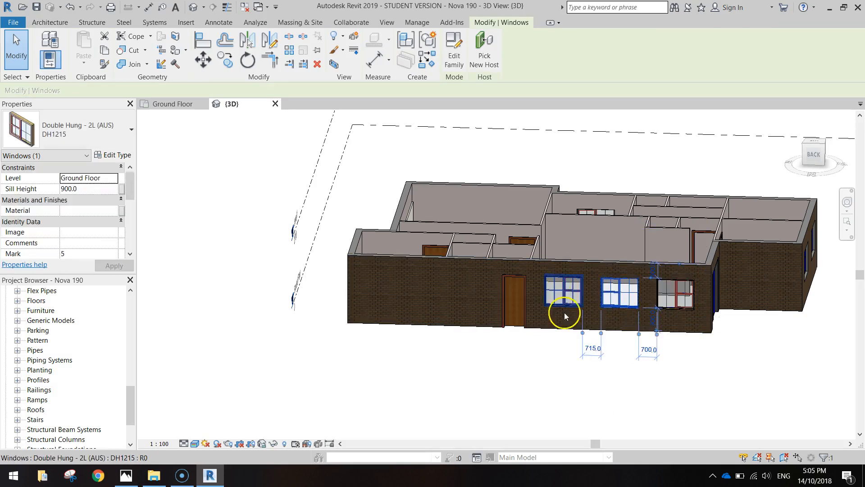
{"action": "left_click", "coordinate": [633, 372]}
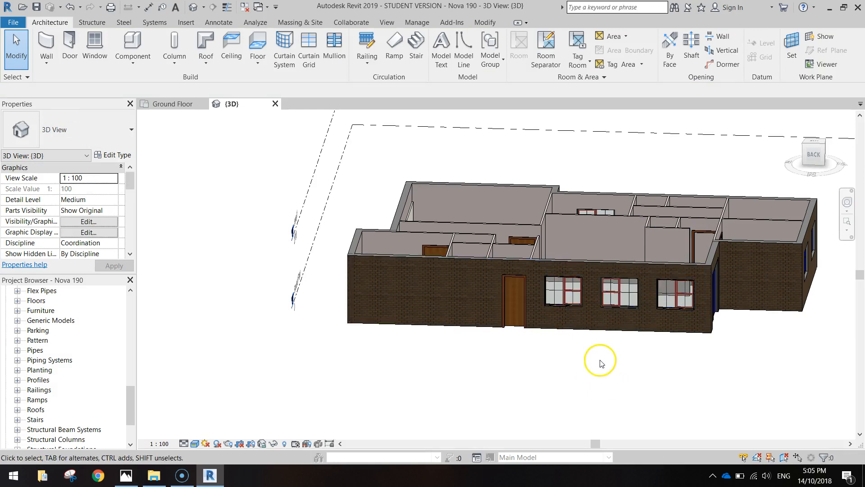
Place a DH1215 window centred in the right outer wall of the upper-right room and check it in 3D.
{"action": "middle_click_drag", "start_coordinate": [317, 383], "coordinate": [659, 256], "text": "shift"}
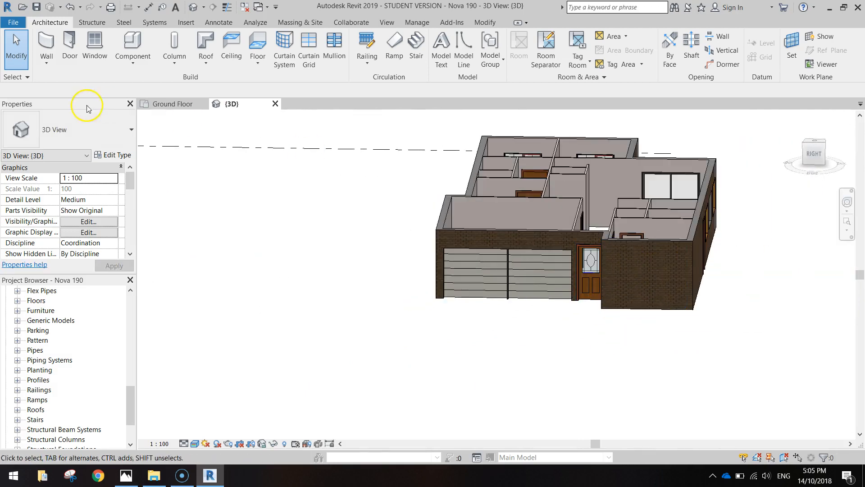
{"action": "left_click", "coordinate": [166, 104]}
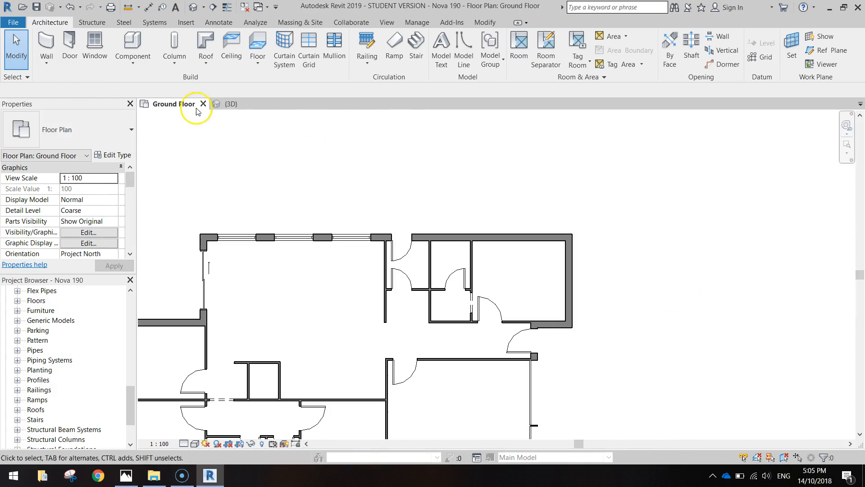
{"action": "left_click", "coordinate": [101, 57]}
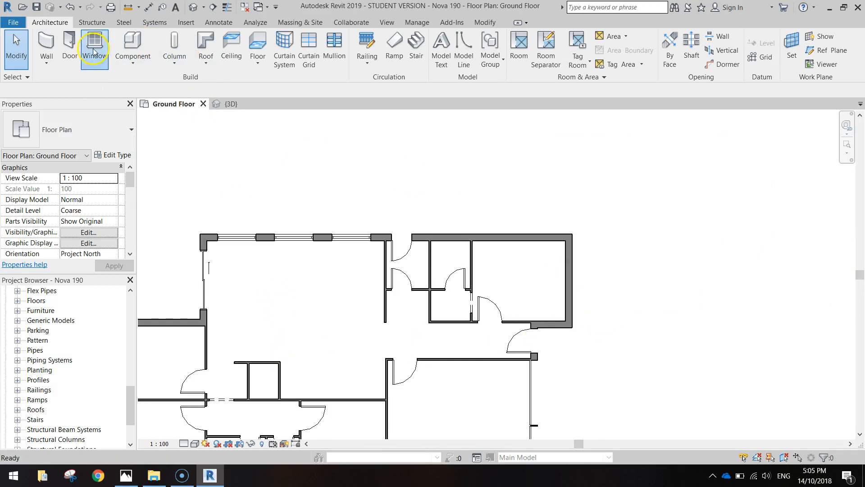
{"action": "left_click", "coordinate": [571, 279]}
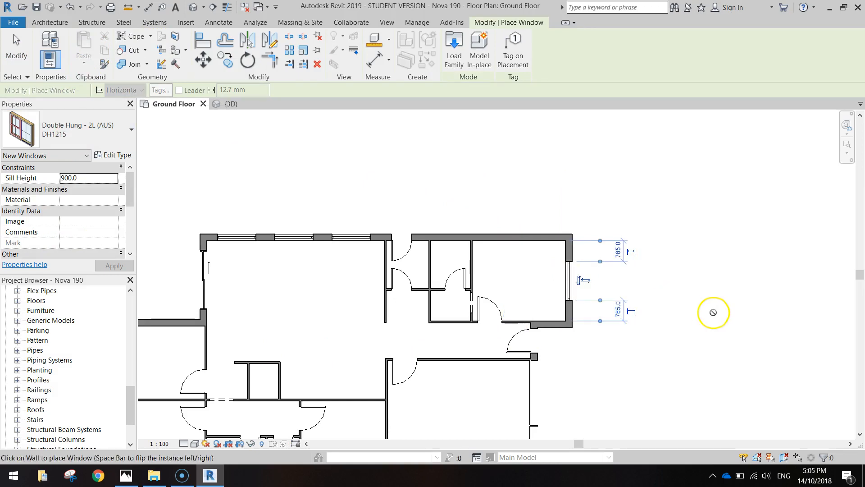
{"action": "left_click", "coordinate": [228, 105]}
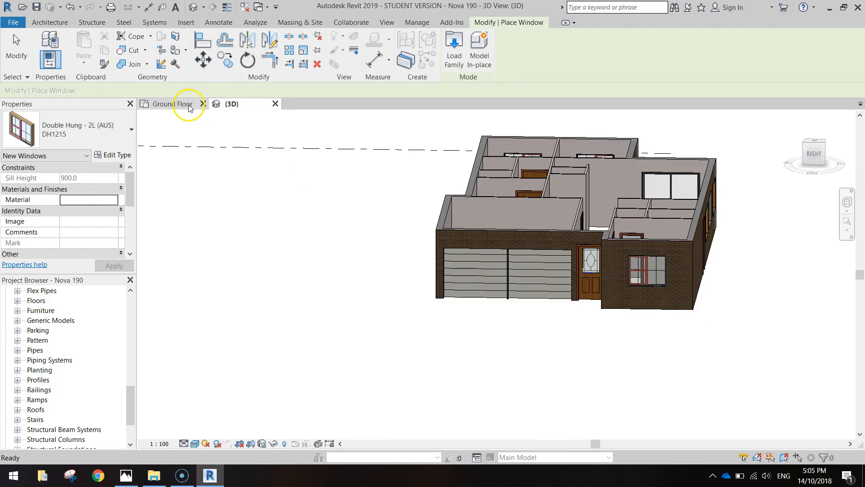
{"action": "left_click", "coordinate": [171, 104]}
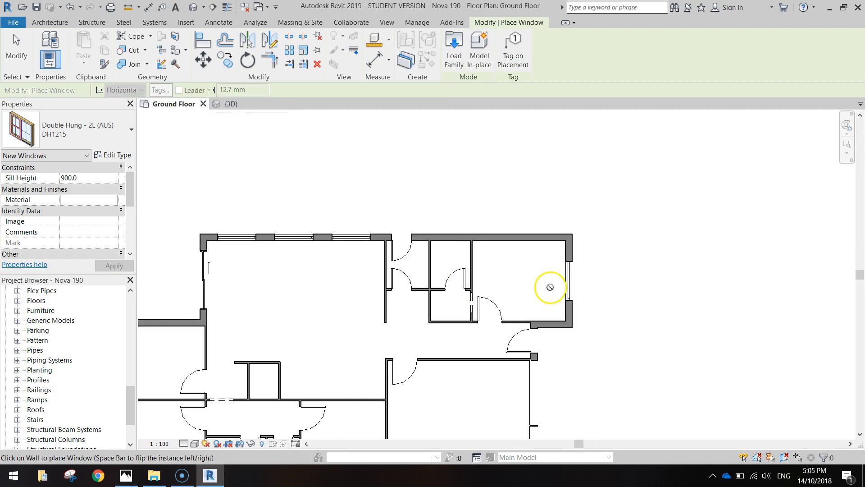
Delete the DH1215 window from the right outer wall of the upper-right room.
{"action": "key", "text": "Escape"}
{"action": "left_click", "coordinate": [569, 284]}
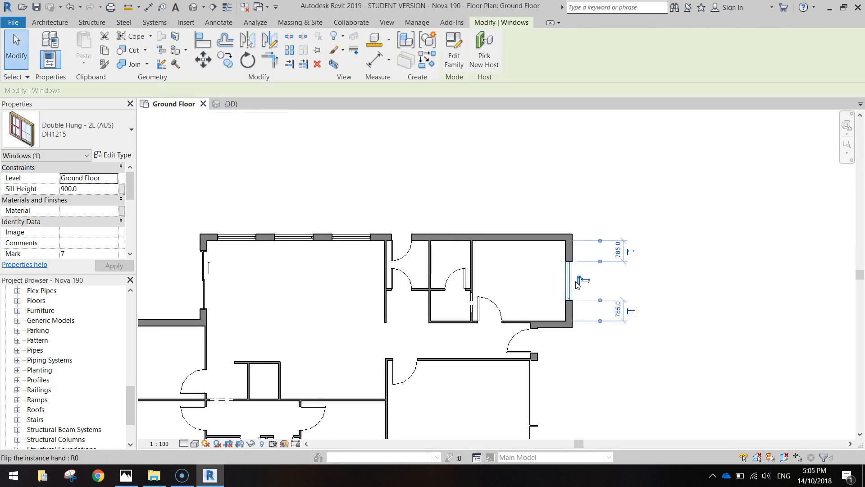
{"action": "key", "text": "Delete"}
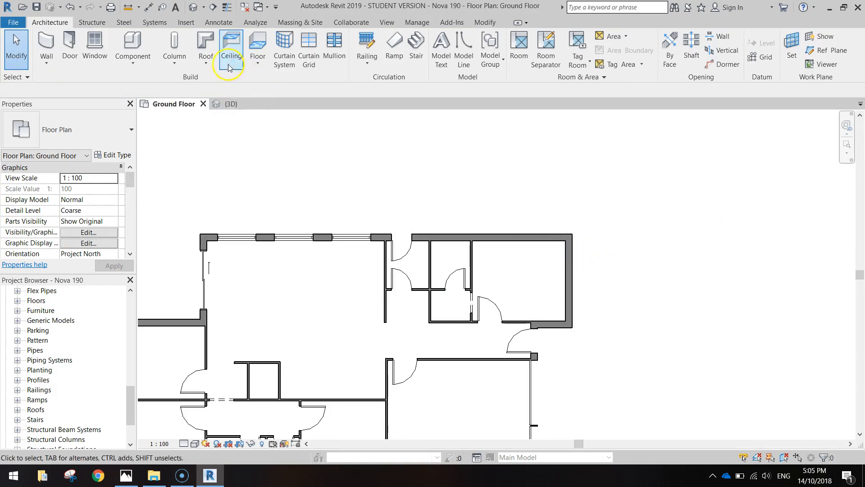
Load the Double Hung - 3L (AUS) window family with its DH1224 type.
{"action": "left_click", "coordinate": [186, 23]}
{"action": "left_click", "coordinate": [406, 45]}
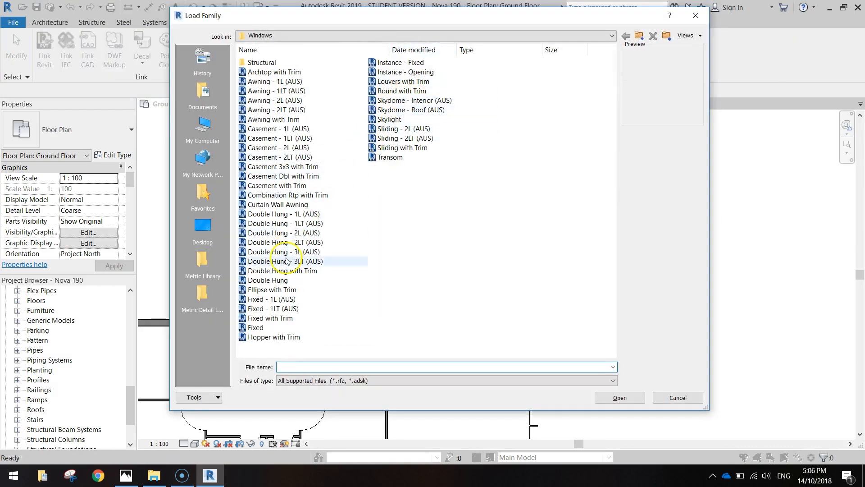
{"action": "left_click", "coordinate": [286, 261]}
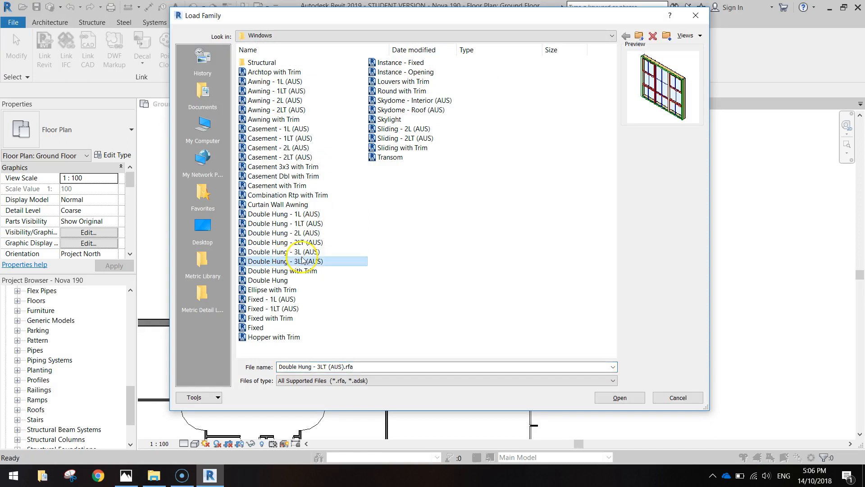
{"action": "left_click", "coordinate": [301, 254]}
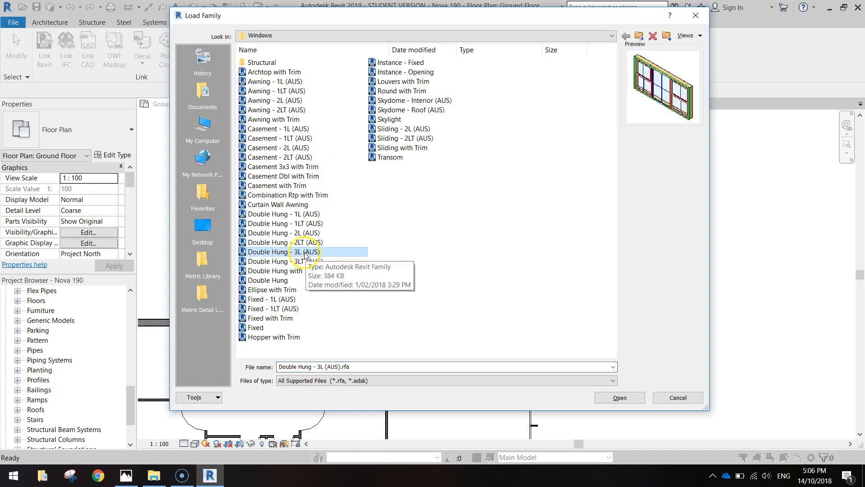
{"action": "double_click", "coordinate": [305, 253]}
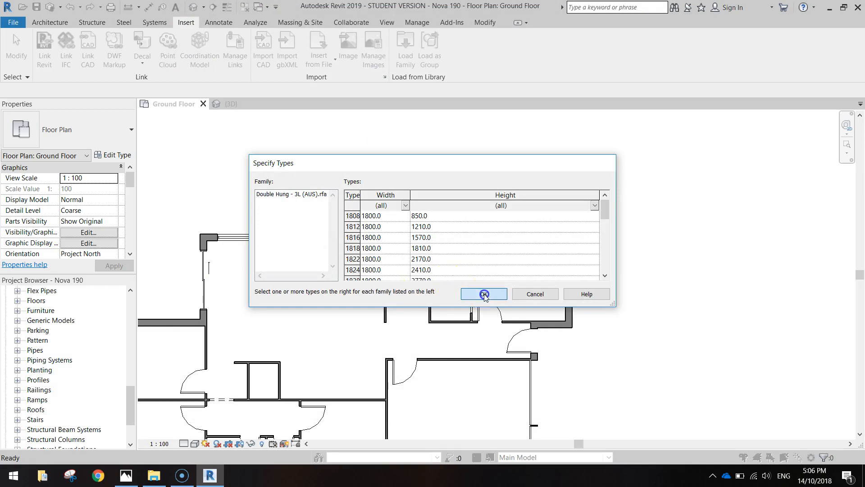
{"action": "left_click", "coordinate": [484, 294]}
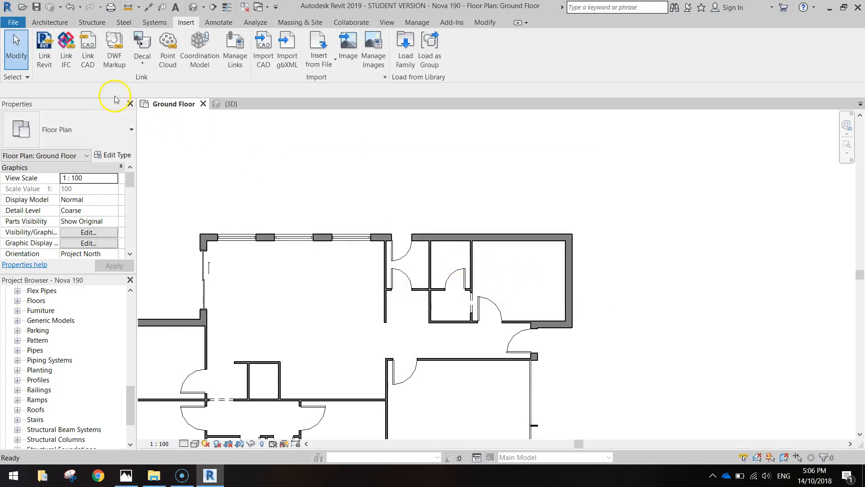
Place a Double Hung - 3L (AUS) DH1224 window centred in the upper-right room's right outer wall and check it in 3D.
{"action": "left_click", "coordinate": [50, 22]}
{"action": "left_click", "coordinate": [100, 47]}
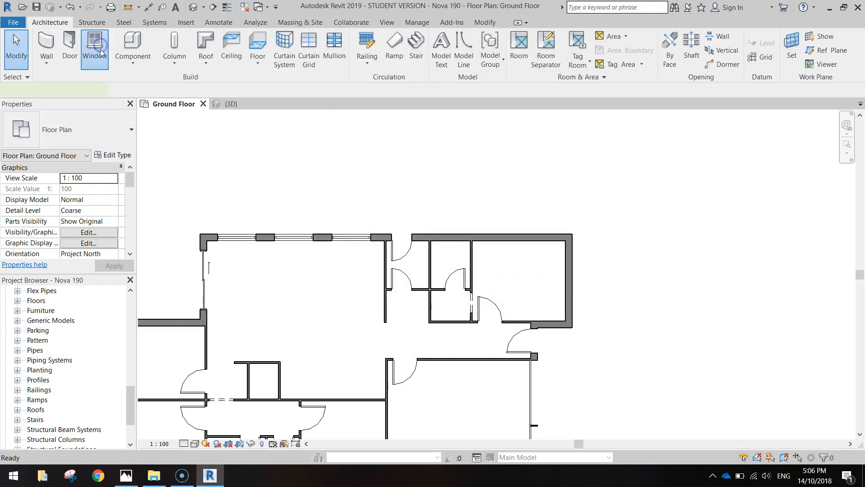
{"action": "left_click", "coordinate": [63, 130]}
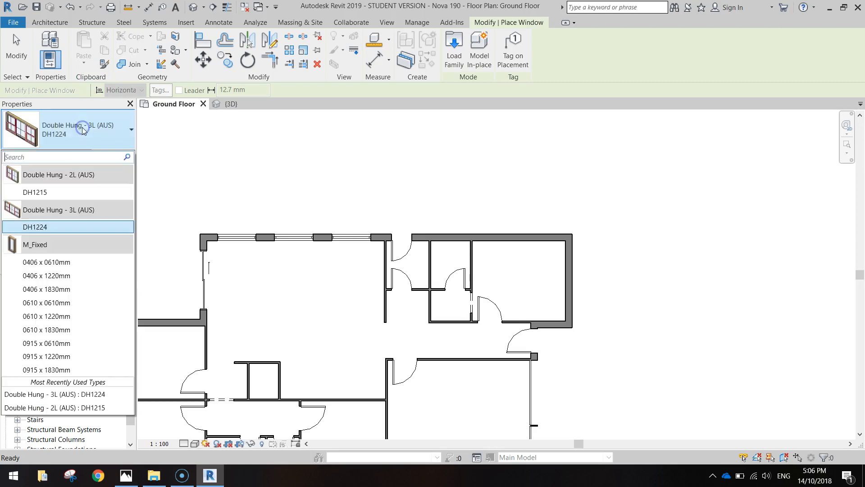
{"action": "left_click", "coordinate": [57, 226]}
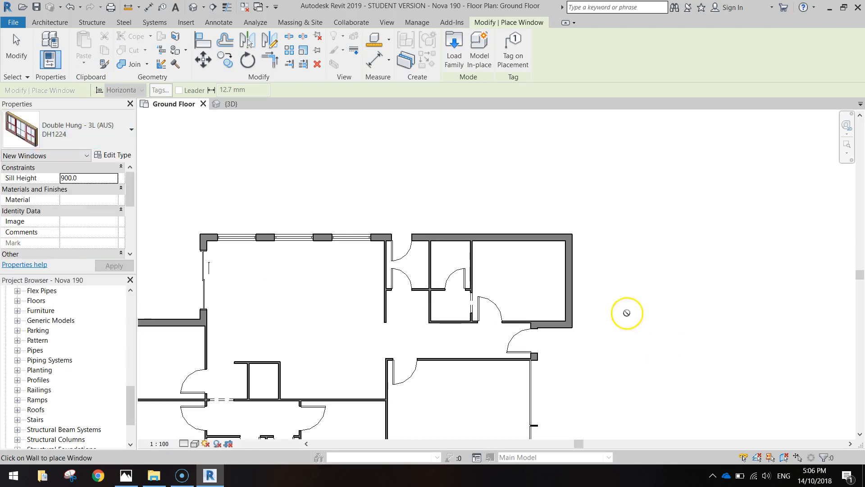
{"action": "left_click", "coordinate": [569, 281]}
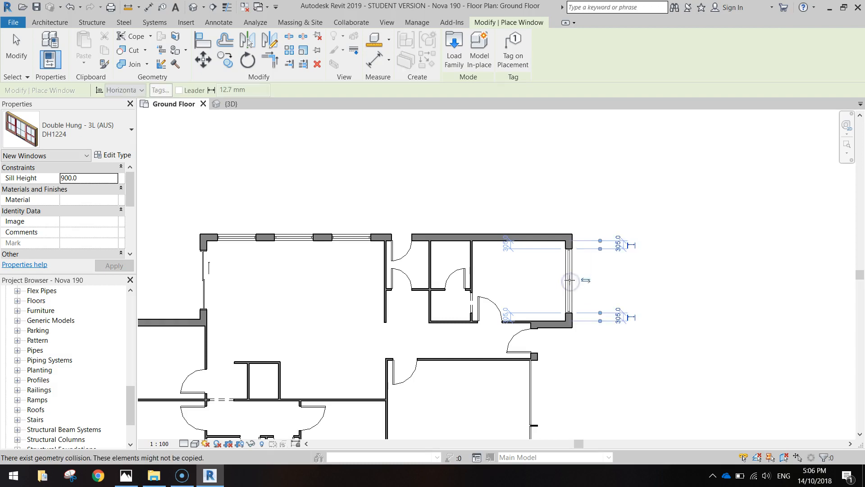
{"action": "left_click", "coordinate": [232, 103]}
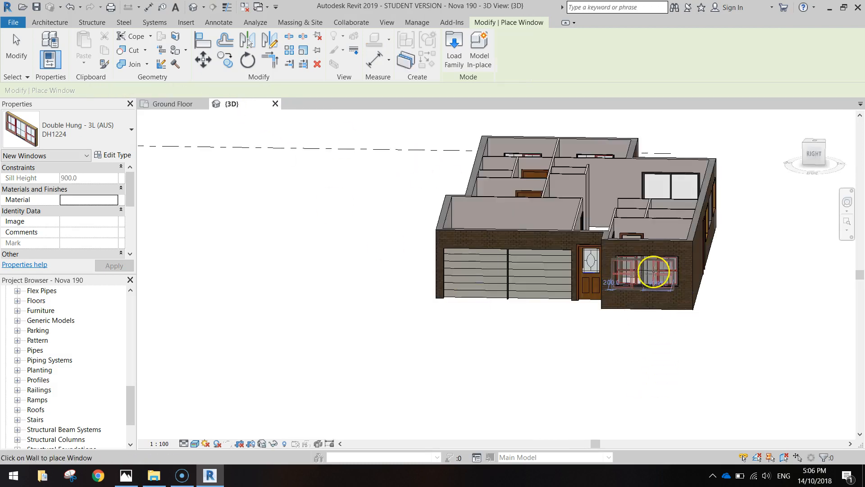
{"action": "key", "text": "Escape"}
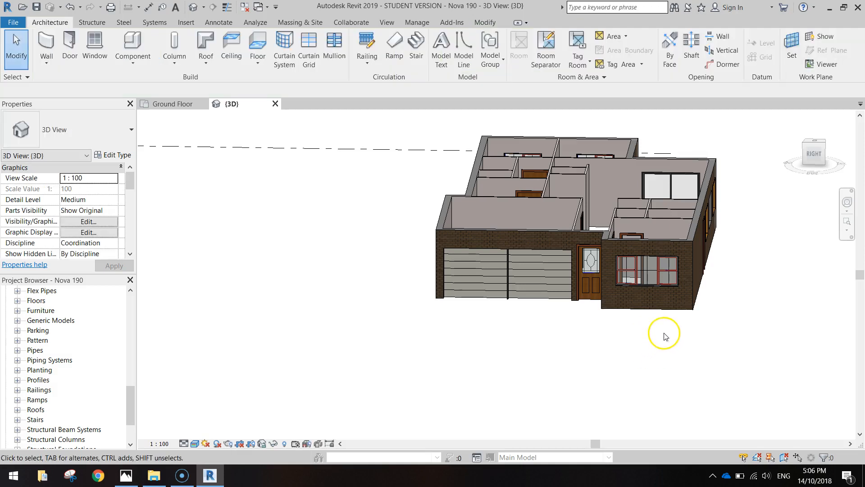
Try lowering the DH1224 window beside the front door to an 860 mm sill height, and undo the move.
{"action": "scroll", "coordinate": [664, 338], "scroll_direction": "up", "scroll_amount": 5}
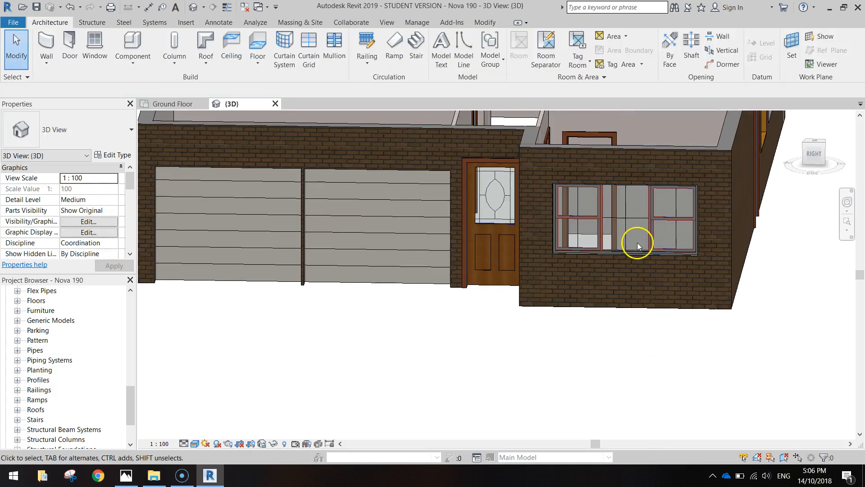
{"action": "left_click", "coordinate": [635, 248]}
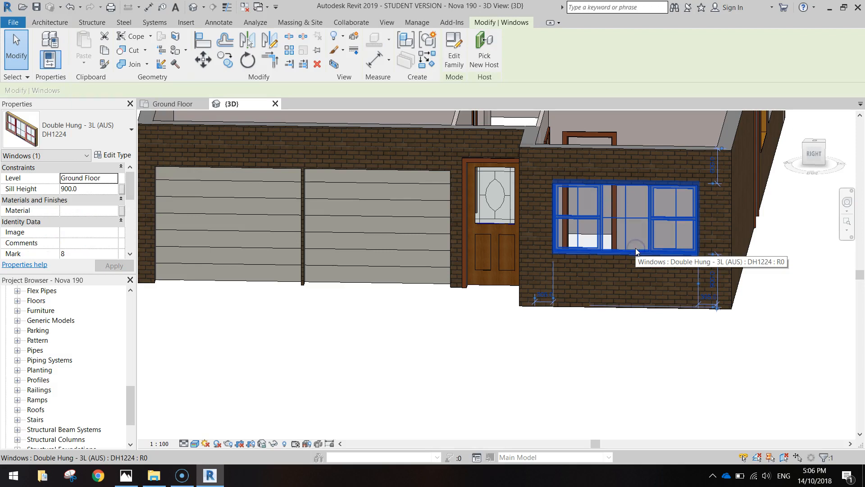
{"action": "key", "text": "Down"}
{"action": "key", "text": "Down"}
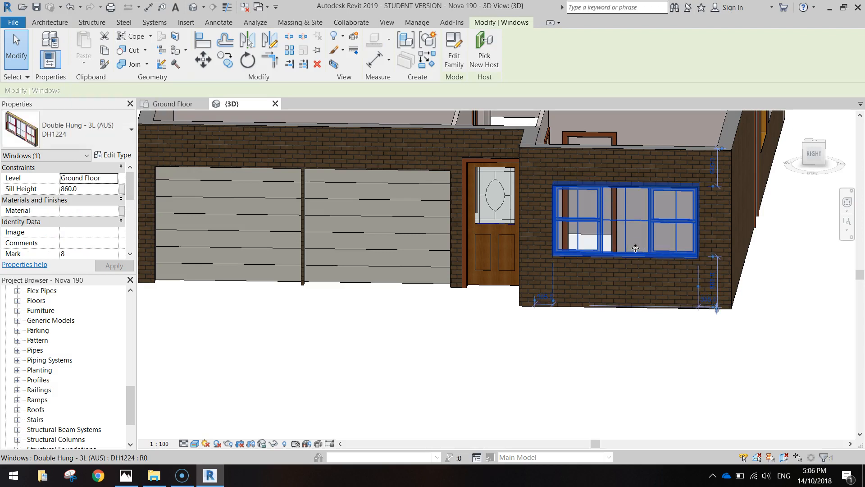
{"action": "key", "text": "ctrl+z"}
Inspect the garage front and the lower exterior wall in the 3D view, and return to the Ground Floor plan.
{"action": "scroll", "coordinate": [558, 352], "scroll_direction": "down", "scroll_amount": 3}
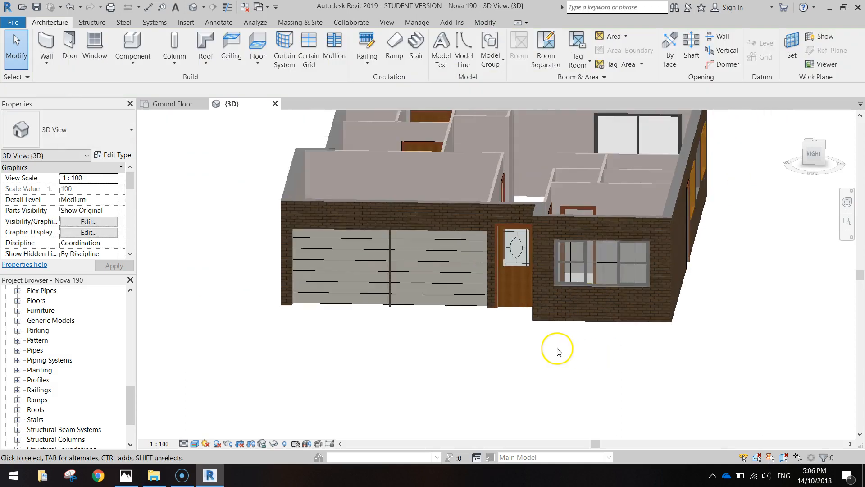
{"action": "middle_click_drag", "start_coordinate": [467, 327], "coordinate": [576, 353], "text": "shift"}
{"action": "middle_click_drag", "start_coordinate": [347, 216], "coordinate": [438, 321]}
{"action": "middle_click_drag", "start_coordinate": [367, 257], "coordinate": [422, 306], "text": "shift"}
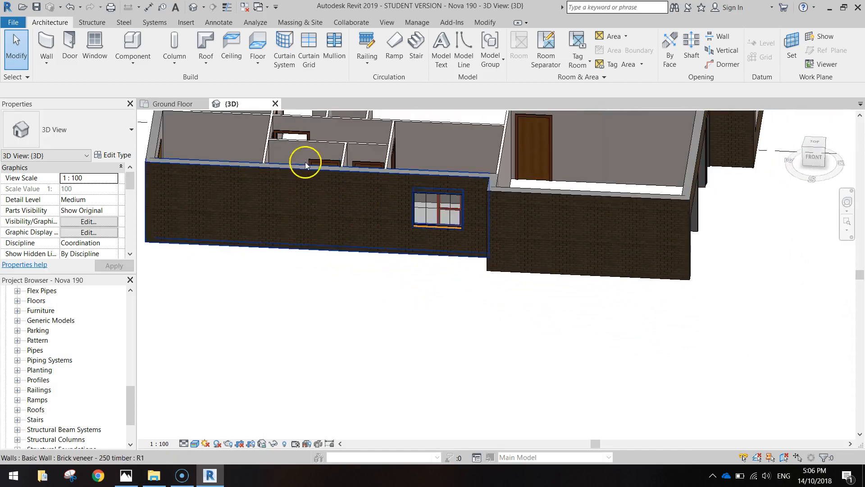
{"action": "left_click", "coordinate": [176, 104]}
{"action": "middle_click_drag", "start_coordinate": [361, 382], "coordinate": [433, 223]}
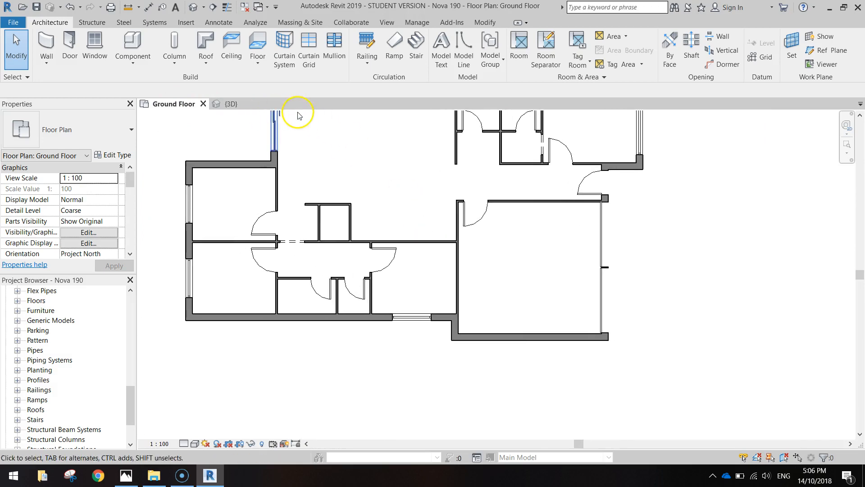
Preview the Fixed - 1L, Louvers with Trim, Awning - 1L, Casement - 1L and Double Hung - 1L window families in the library.
{"action": "left_click", "coordinate": [185, 24]}
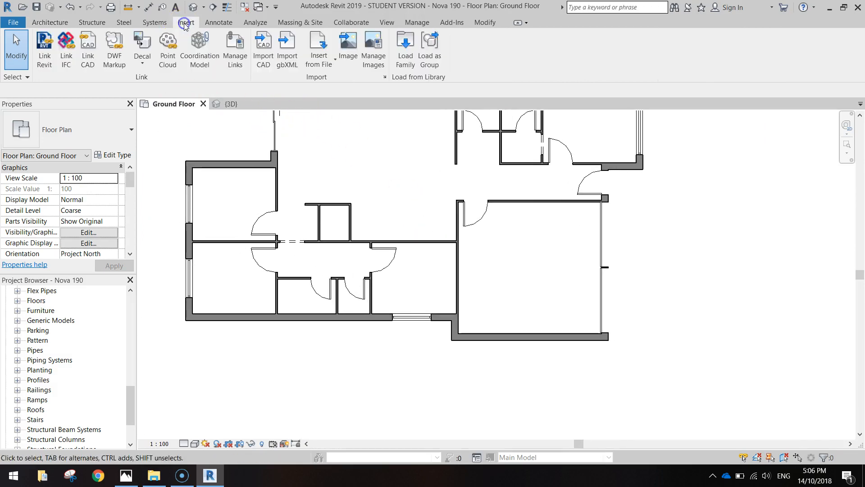
{"action": "left_click", "coordinate": [411, 39]}
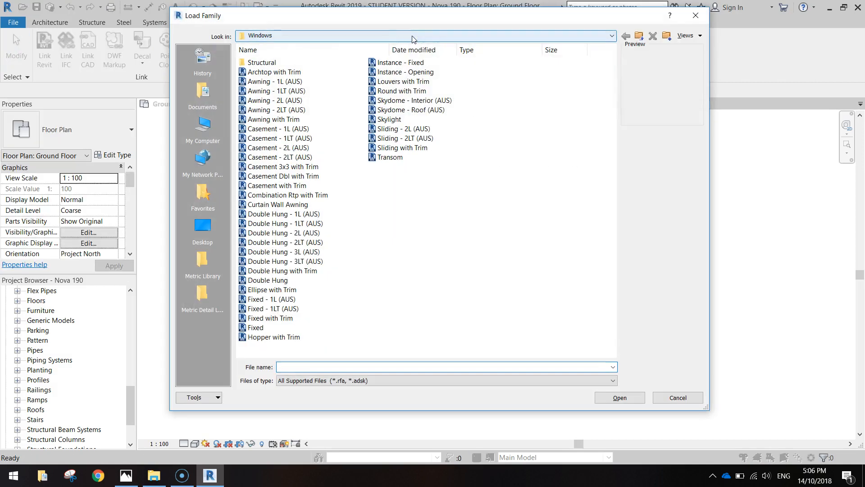
{"action": "left_click", "coordinate": [261, 300]}
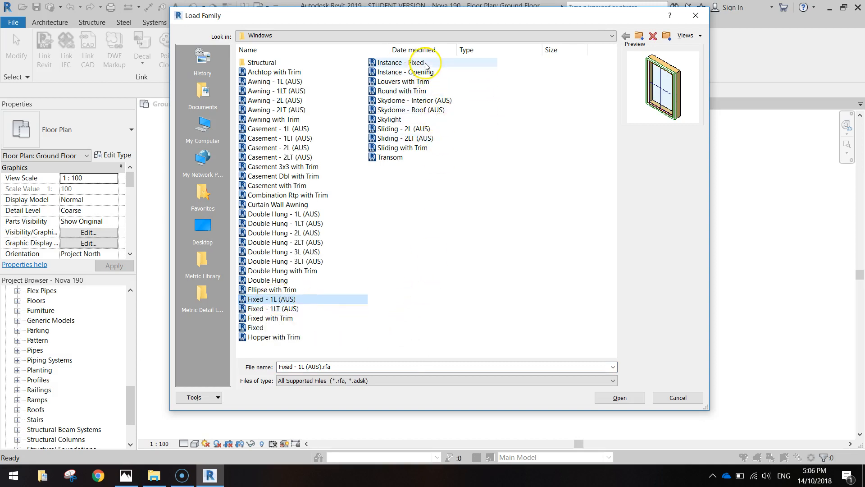
{"action": "left_click", "coordinate": [410, 83]}
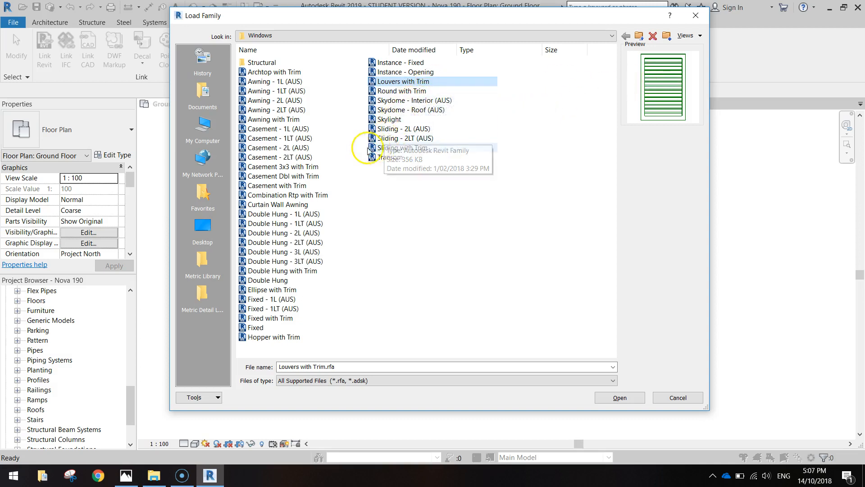
{"action": "left_click", "coordinate": [271, 82]}
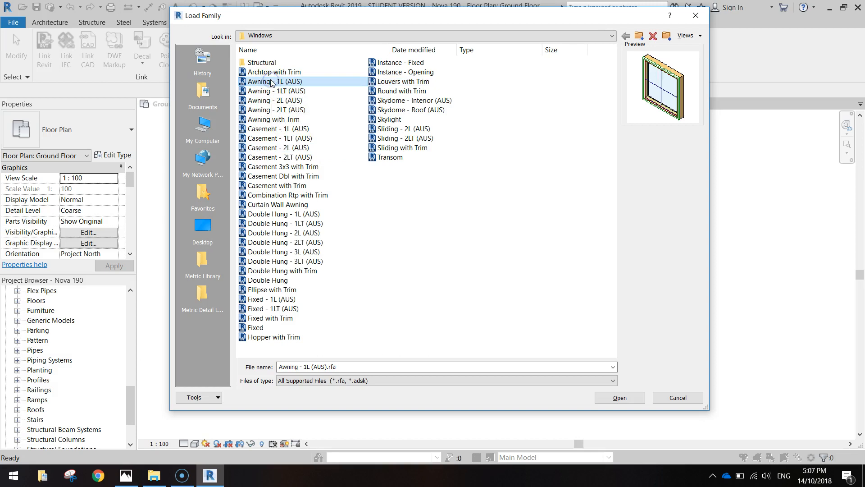
{"action": "left_click", "coordinate": [272, 129]}
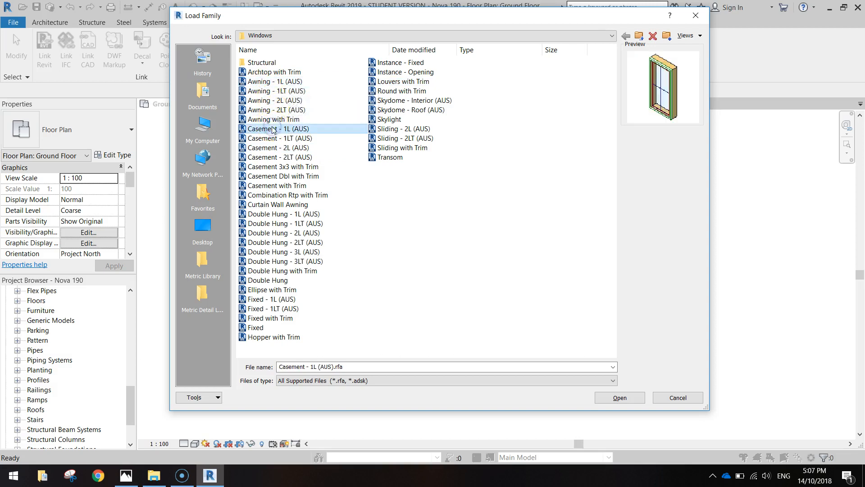
{"action": "left_click", "coordinate": [283, 214]}
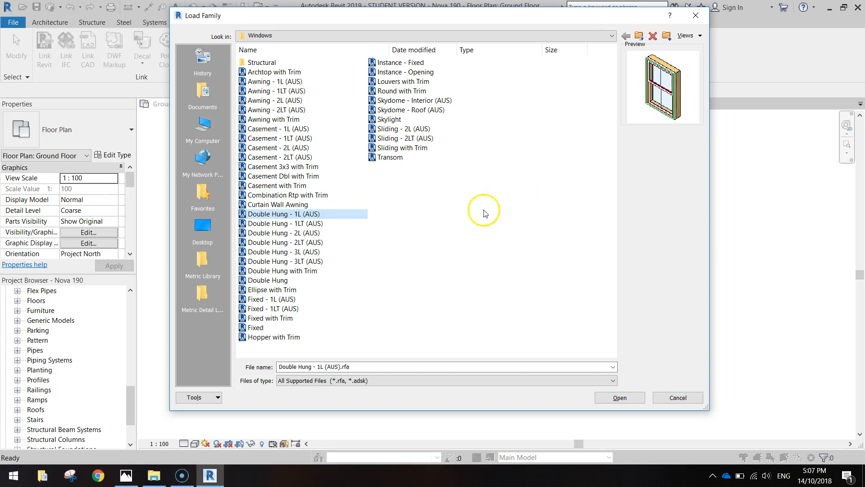
Load the Double Hung - 1L (AUS) window family with its DH1209 type.
{"action": "left_click", "coordinate": [303, 215]}
{"action": "double_click", "coordinate": [303, 216]}
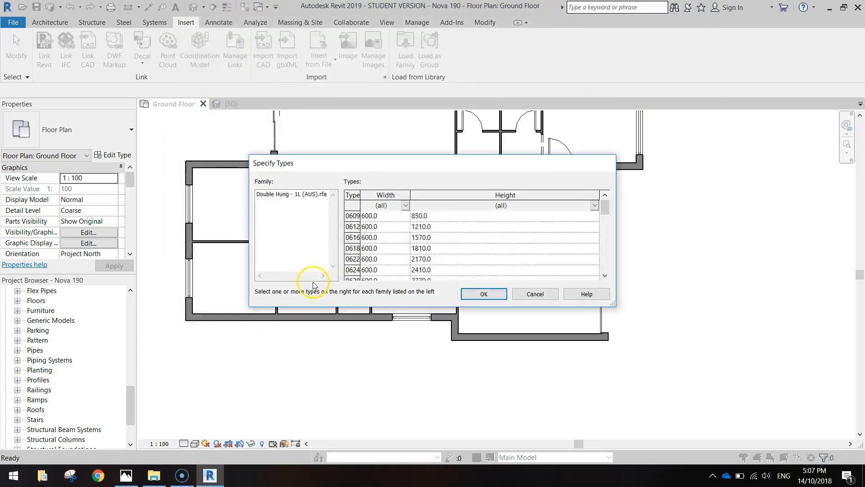
{"action": "left_click", "coordinate": [477, 299]}
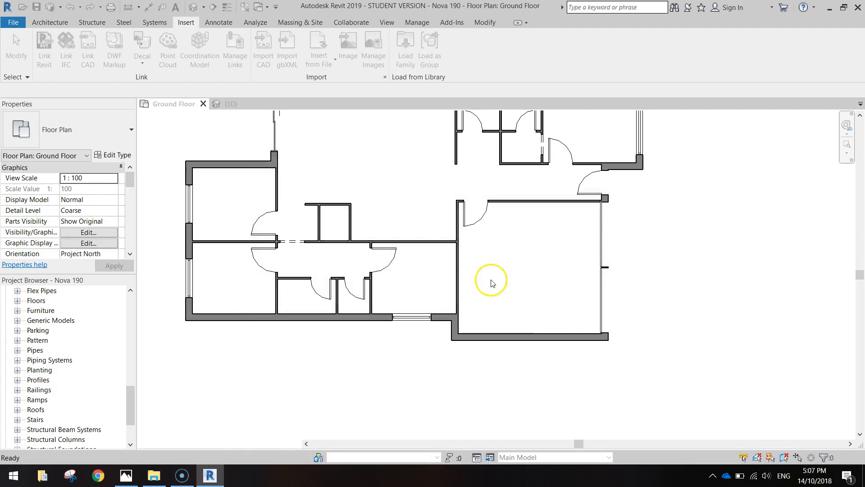
Place a Double Hung - 1L (AUS) DH1209 window centred in the lower exterior wall of the narrower of the two small rooms.
{"action": "left_click", "coordinate": [57, 21]}
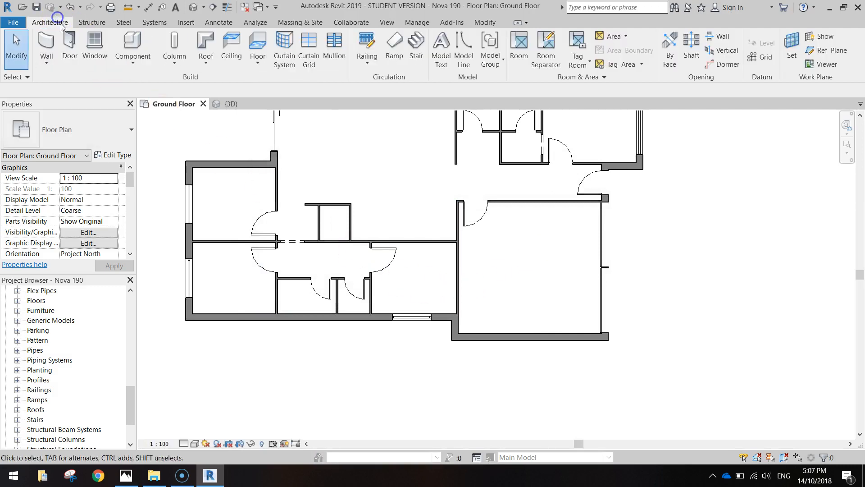
{"action": "left_click", "coordinate": [95, 45]}
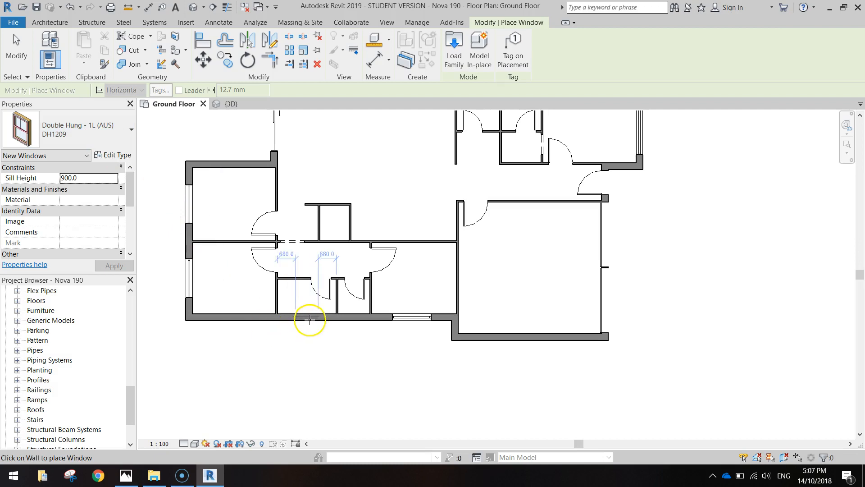
{"action": "left_click", "coordinate": [355, 318]}
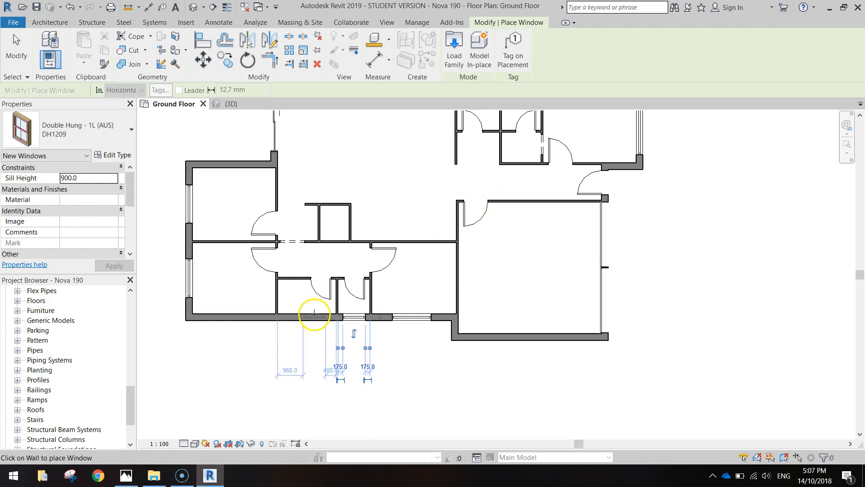
Try placing two DH1209 windows side by side in the wider small room's lower exterior wall, and undo both placements.
{"action": "left_click", "coordinate": [318, 315]}
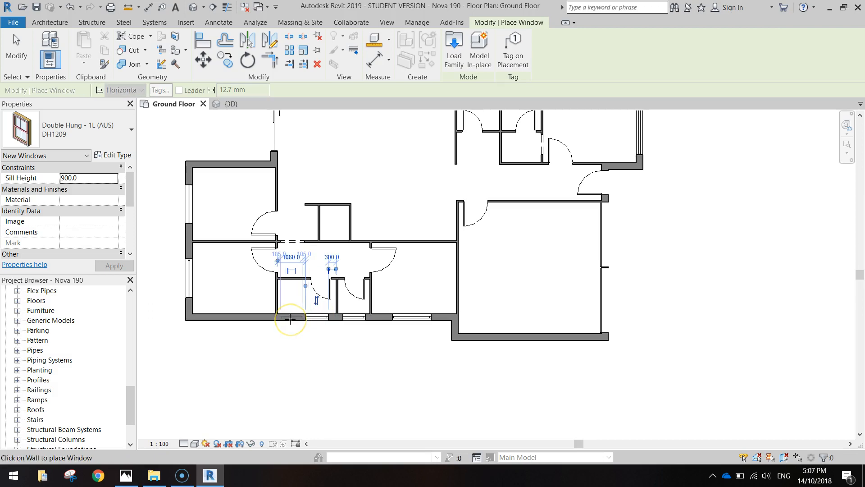
{"action": "left_click", "coordinate": [290, 318]}
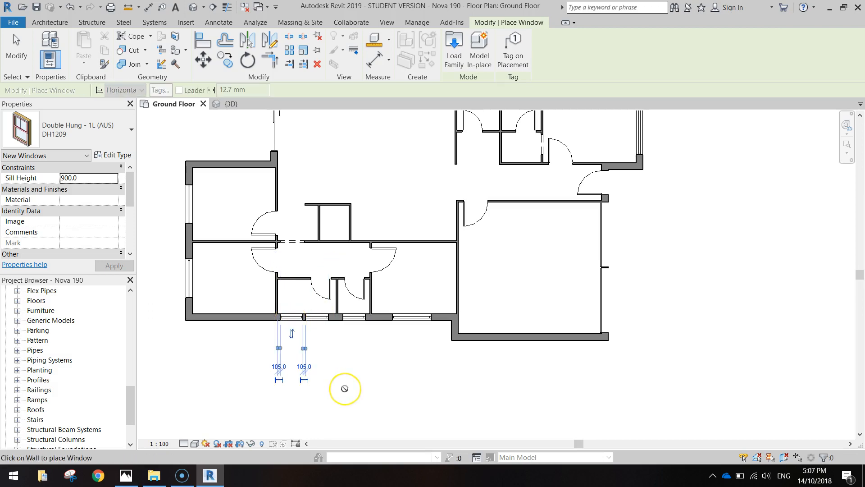
{"action": "key", "text": "ctrl+z"}
{"action": "key", "text": "ctrl+z"}
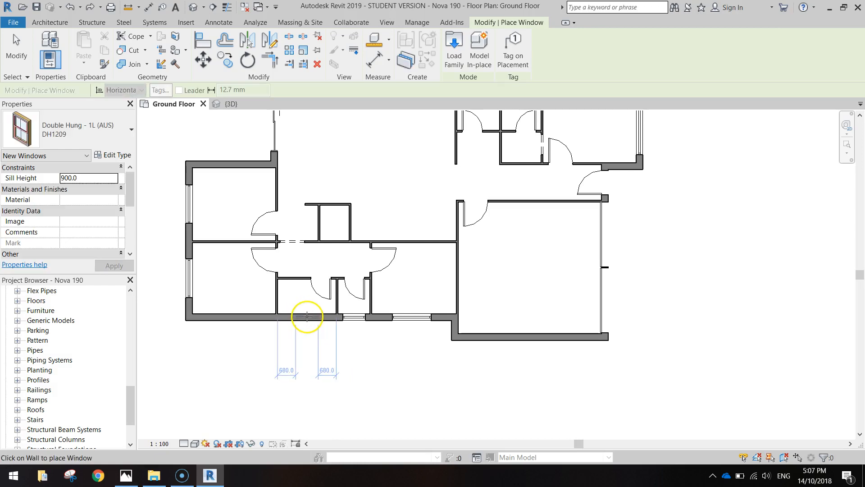
Place DH1209 windows centred in the wider small room's lower exterior wall and in the upper exterior wall of the small room beside the upper-right room.
{"action": "left_click", "coordinate": [307, 317]}
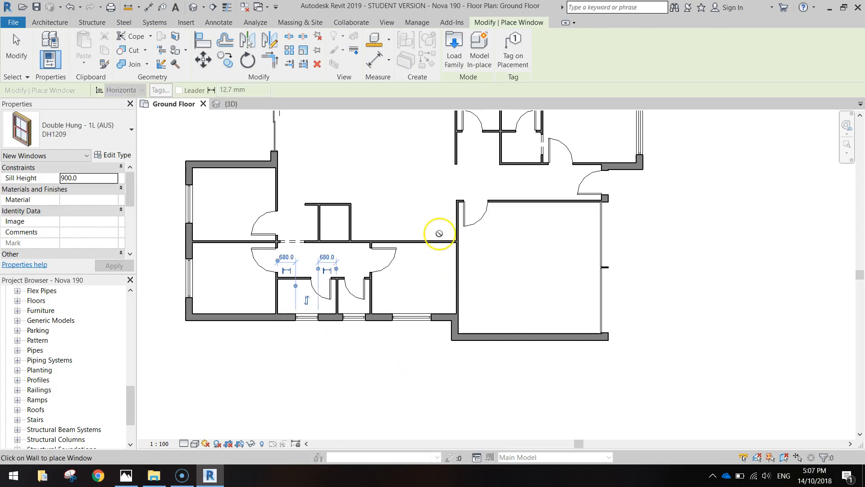
{"action": "middle_click", "coordinate": [443, 242]}
{"action": "middle_click_drag", "start_coordinate": [443, 242], "coordinate": [377, 349]}
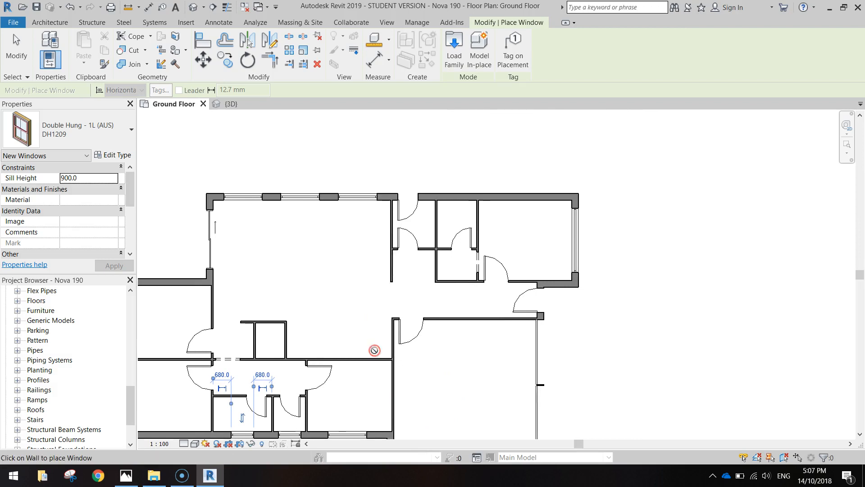
{"action": "left_click", "coordinate": [455, 196]}
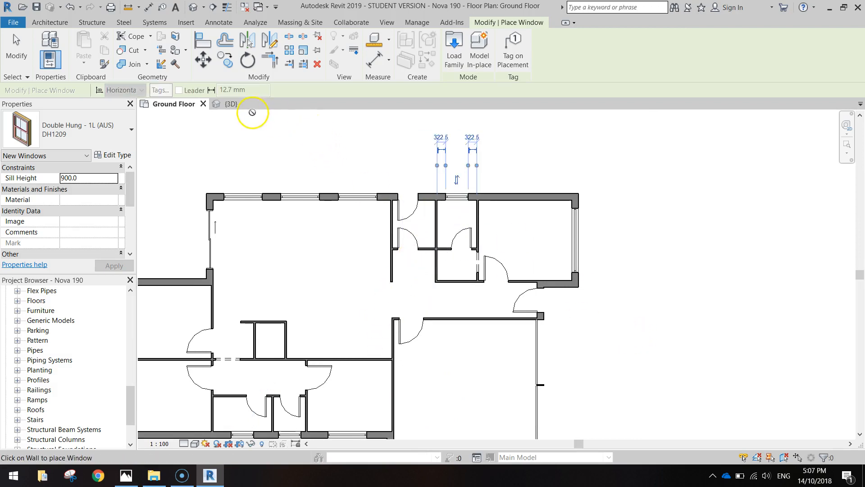
Check the placed single-light double hung windows across the house in the 3D view and end window placement.
{"action": "left_click", "coordinate": [231, 104]}
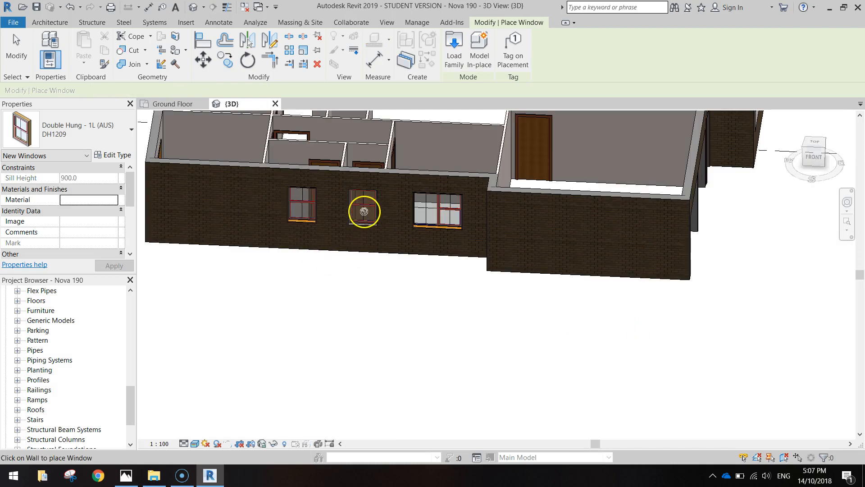
{"action": "key", "text": "Escape"}
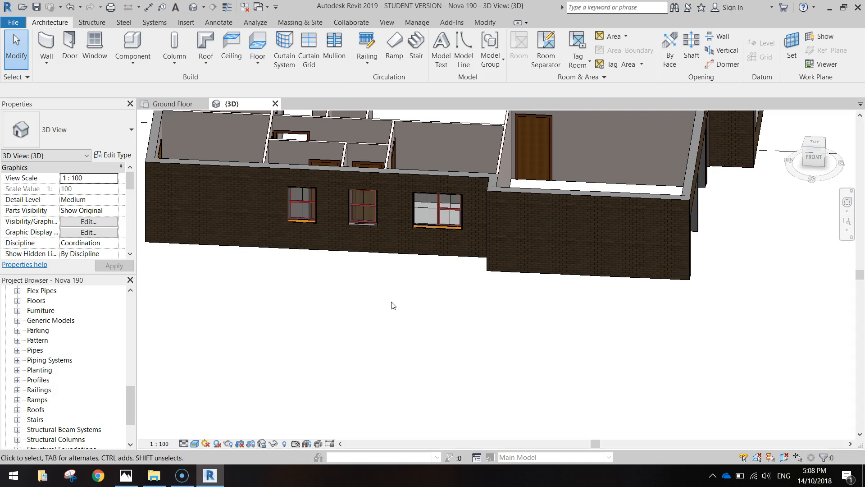
{"action": "scroll", "coordinate": [390, 304], "scroll_direction": "down", "scroll_amount": 3}
{"action": "middle_click_drag", "start_coordinate": [356, 220], "coordinate": [374, 343]}
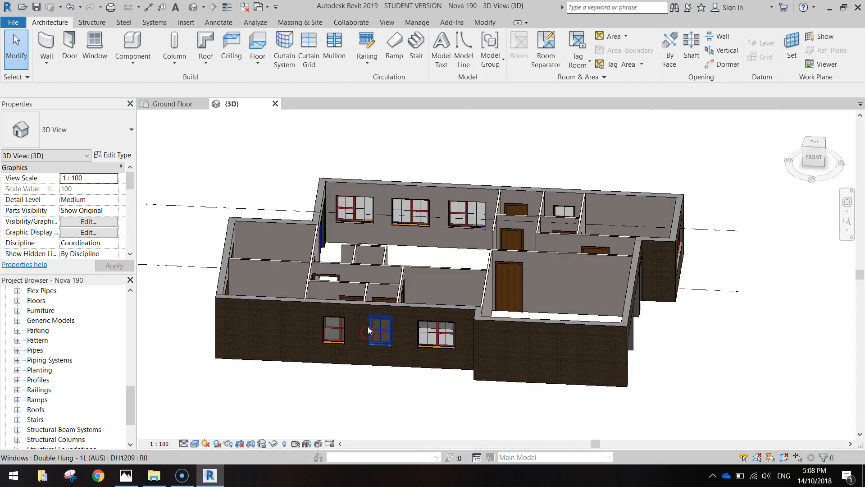
Save the Nova 190 project with all its windows placed.
{"action": "left_click", "coordinate": [36, 6]}
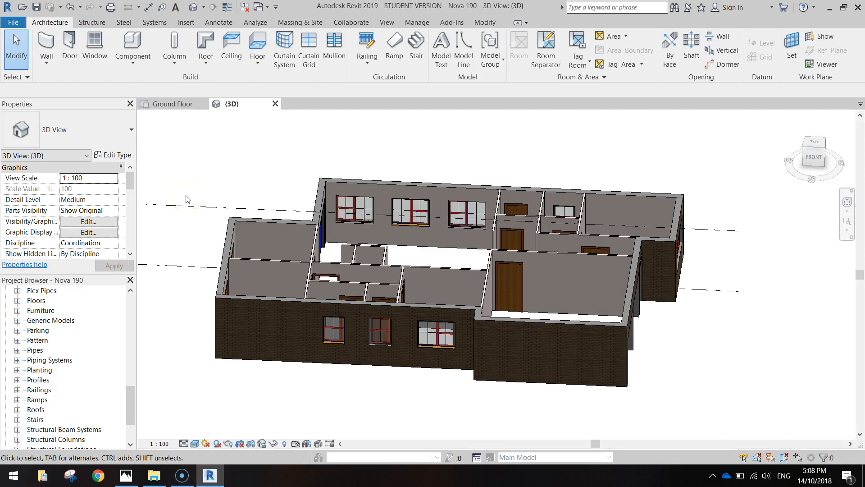
{"action": "left_click", "coordinate": [156, 220]}
{"action": "left_click", "coordinate": [23, 460]}
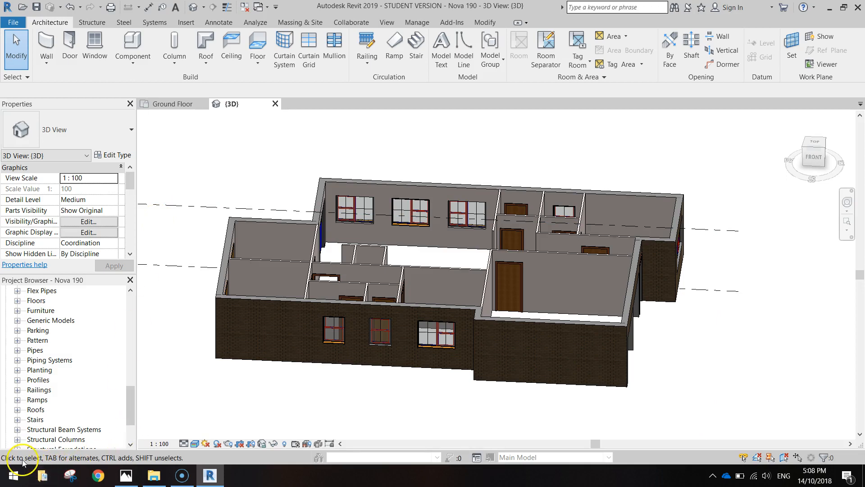